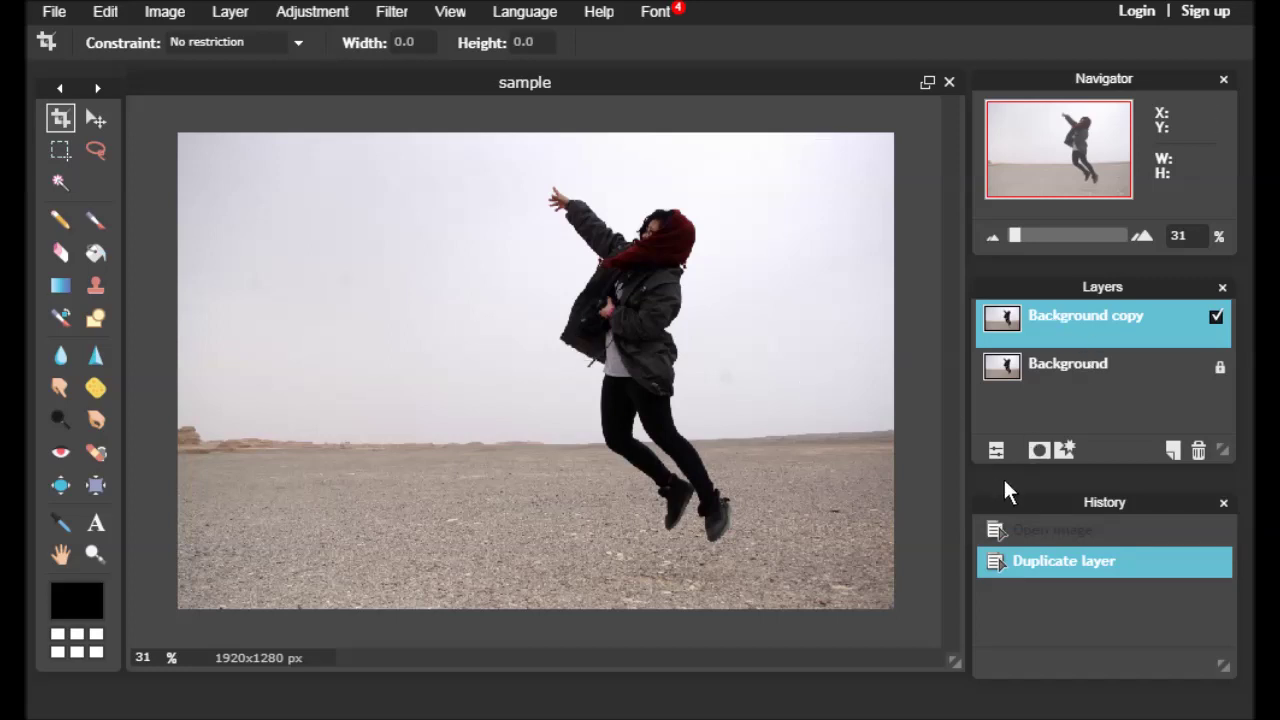
Set the Background copy layer's opacity to 73 and marquee-select the jumping figure with an area of about 659 × 997 px
click(997, 450)
drag(1157, 383, 1142, 385)
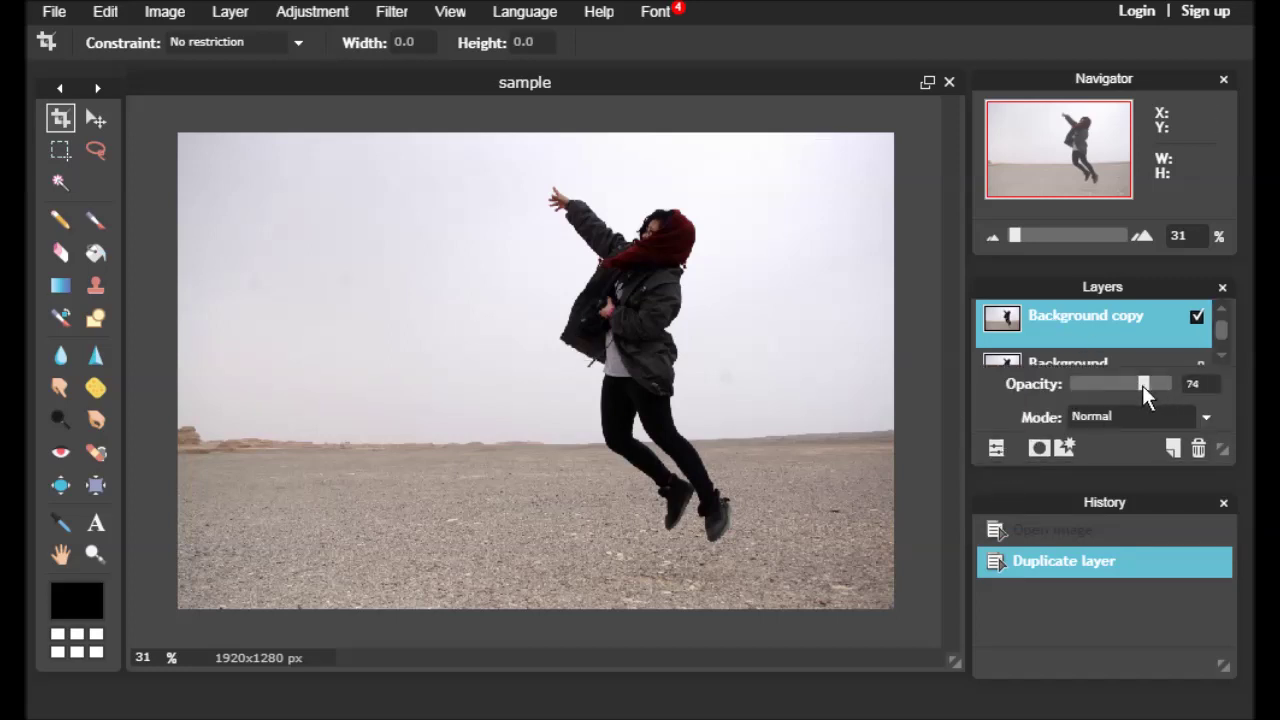
click(62, 158)
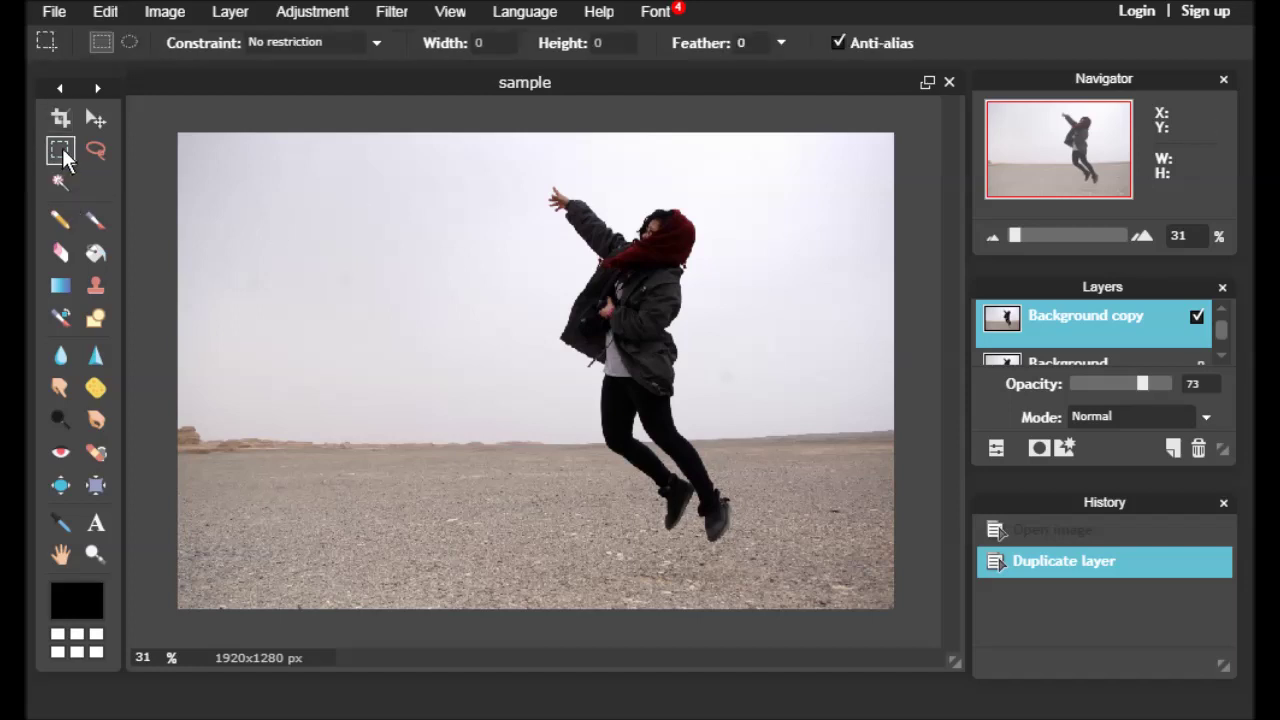
drag(504, 176, 751, 548)
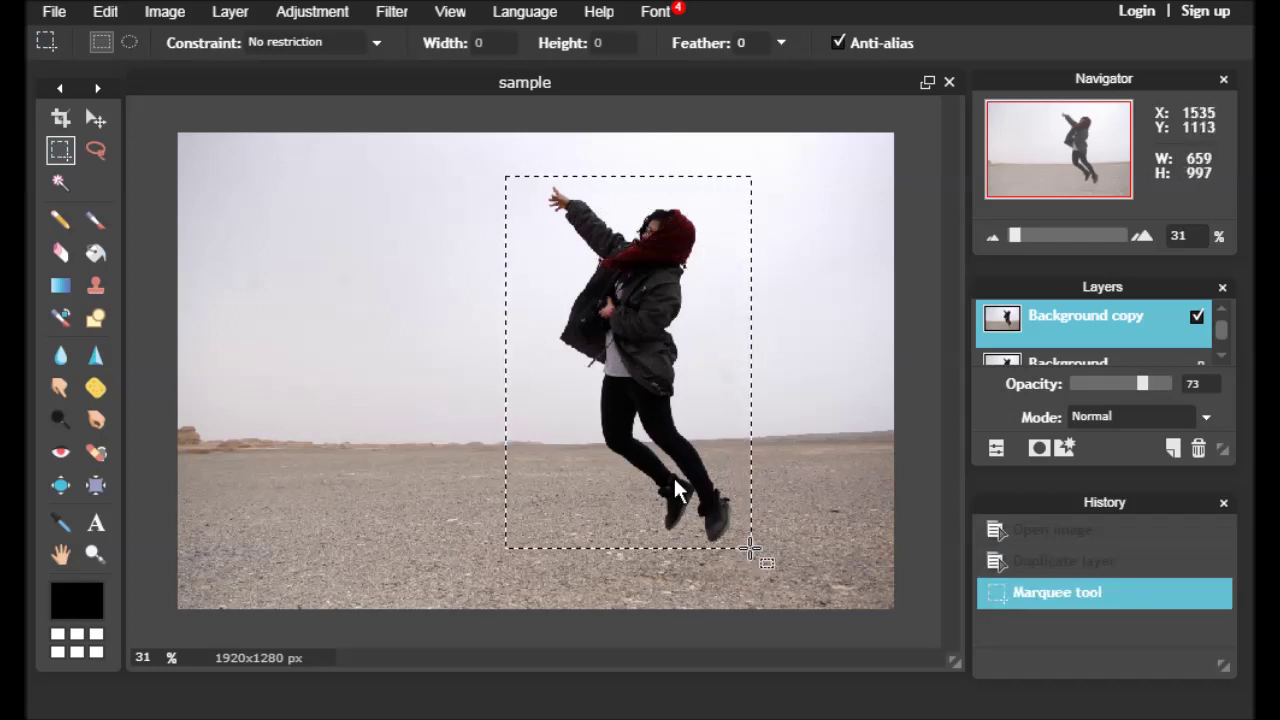
Free distort the selected figure by stretching its two right-hand corners outward, and apply the changes
click(106, 14)
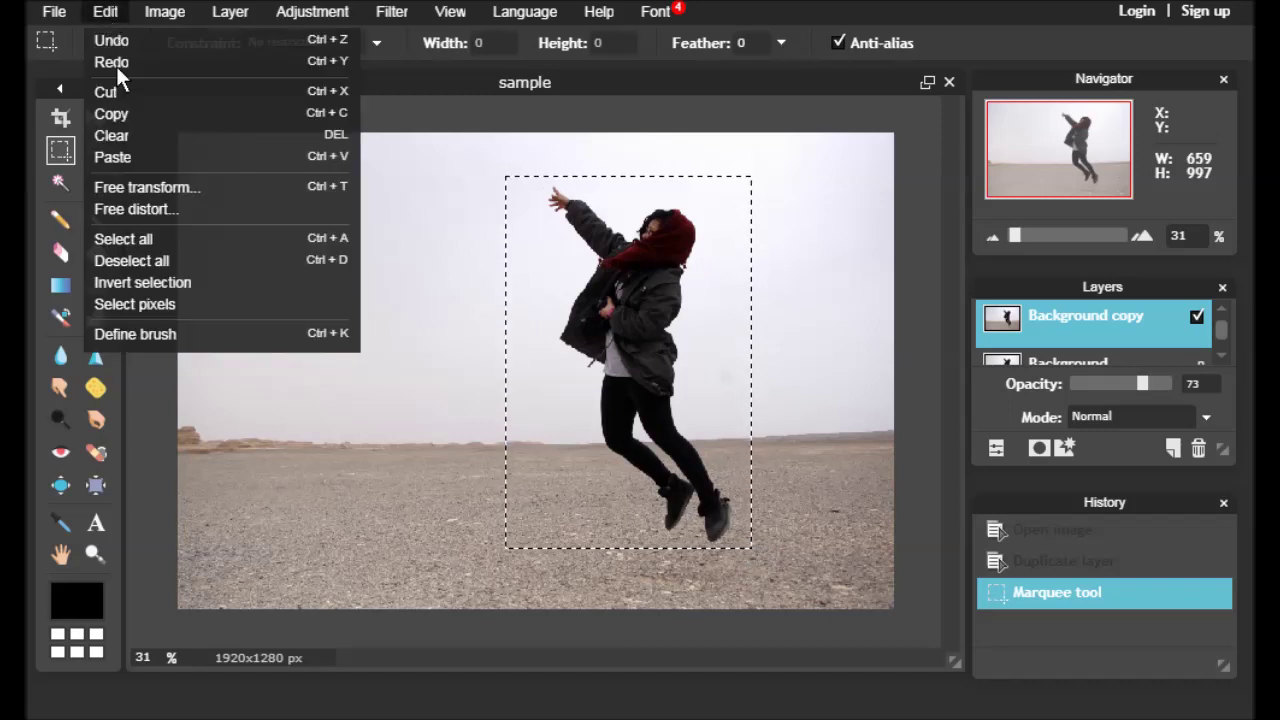
click(150, 205)
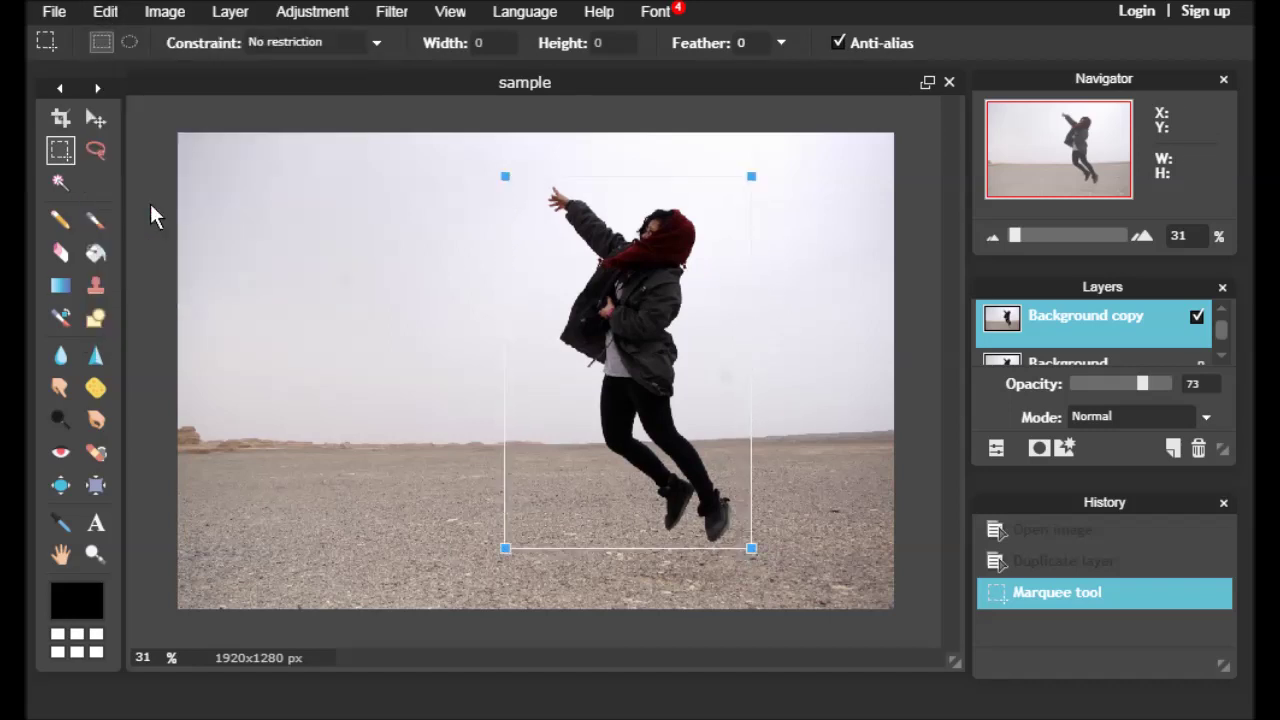
drag(751, 176, 832, 107)
drag(754, 551, 850, 556)
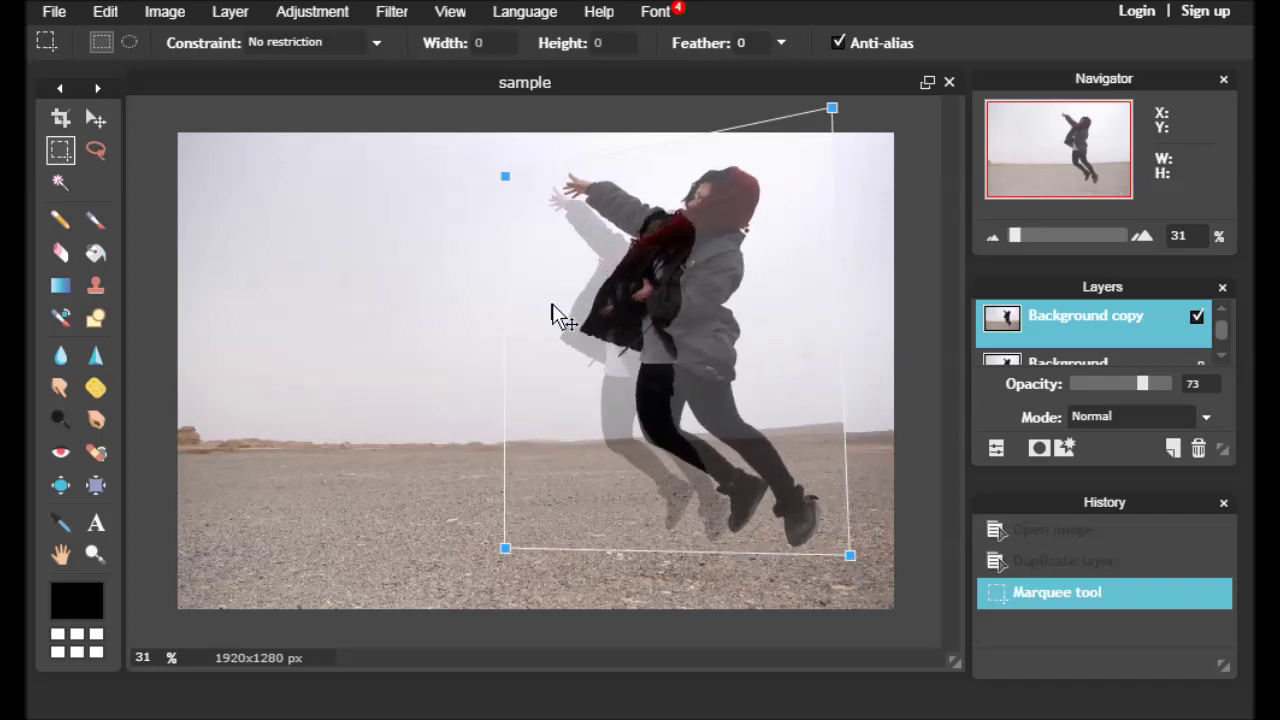
click(909, 395)
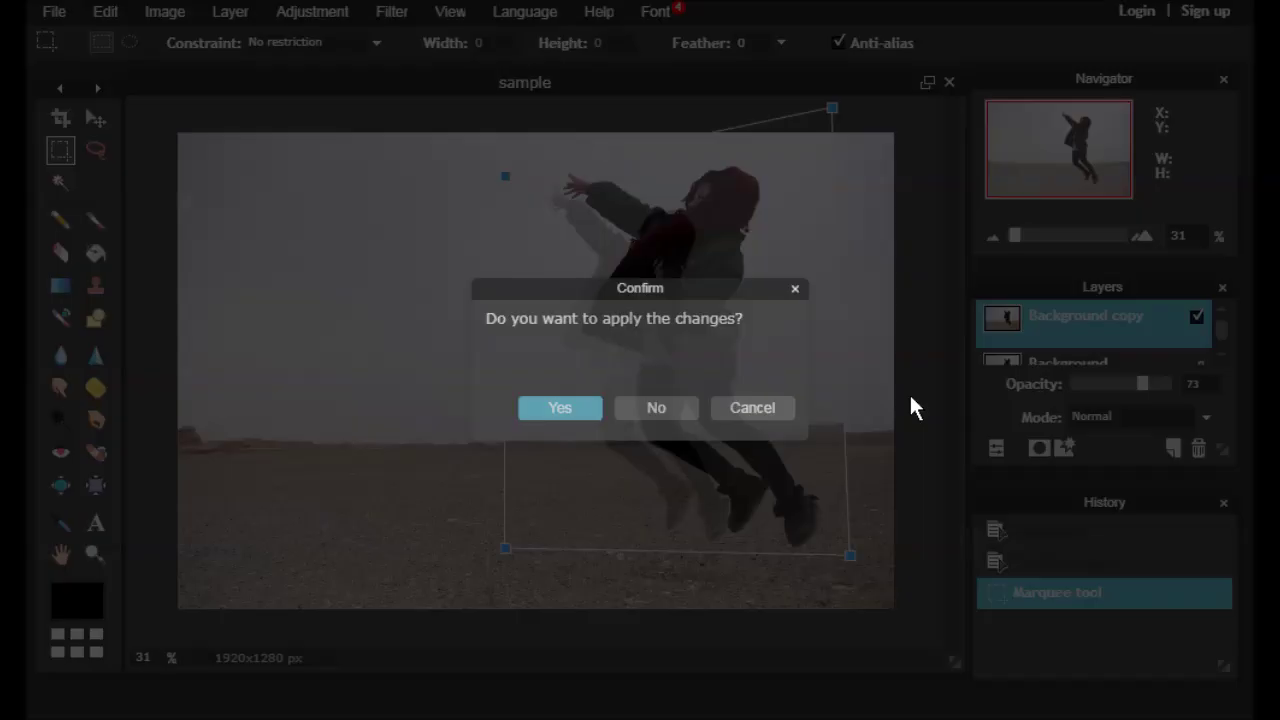
click(522, 410)
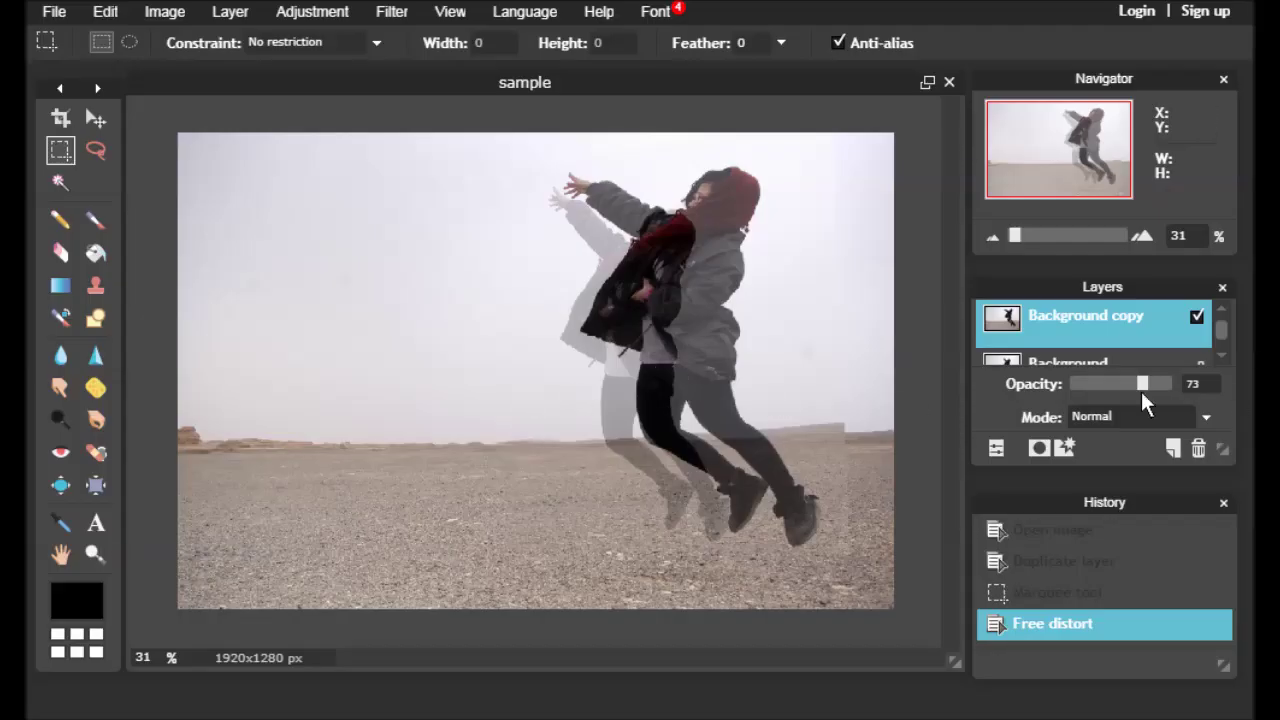
Set the Background copy layer's opacity to 100 and add a layer mask to it
drag(1141, 377, 1196, 373)
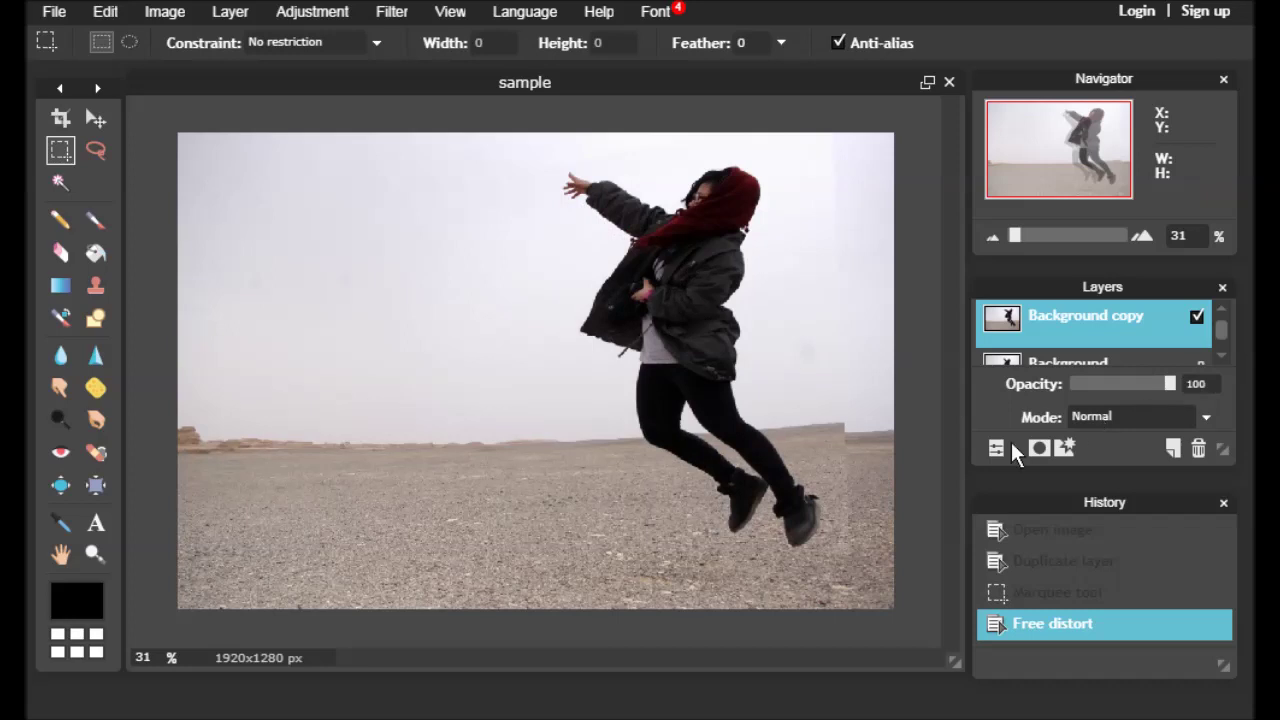
click(1040, 445)
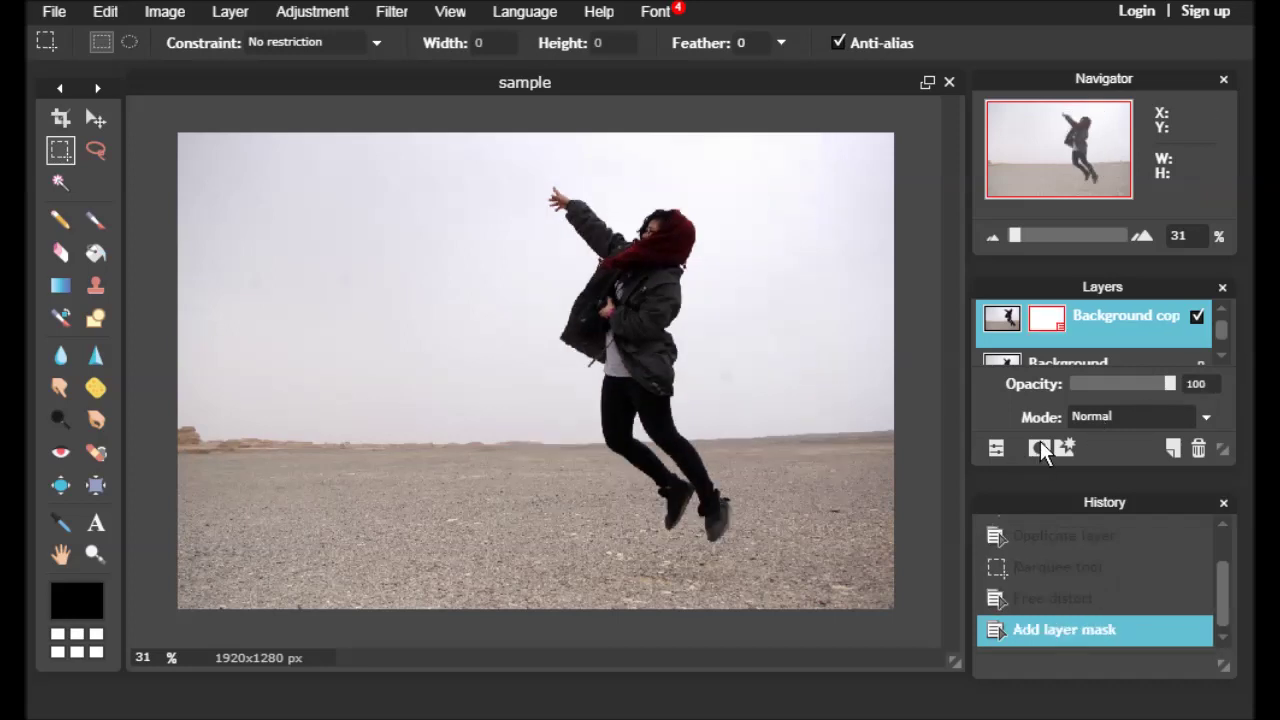
Add the Splatter set from the Artistic brushes to the Brush tool's collection
click(95, 222)
click(316, 40)
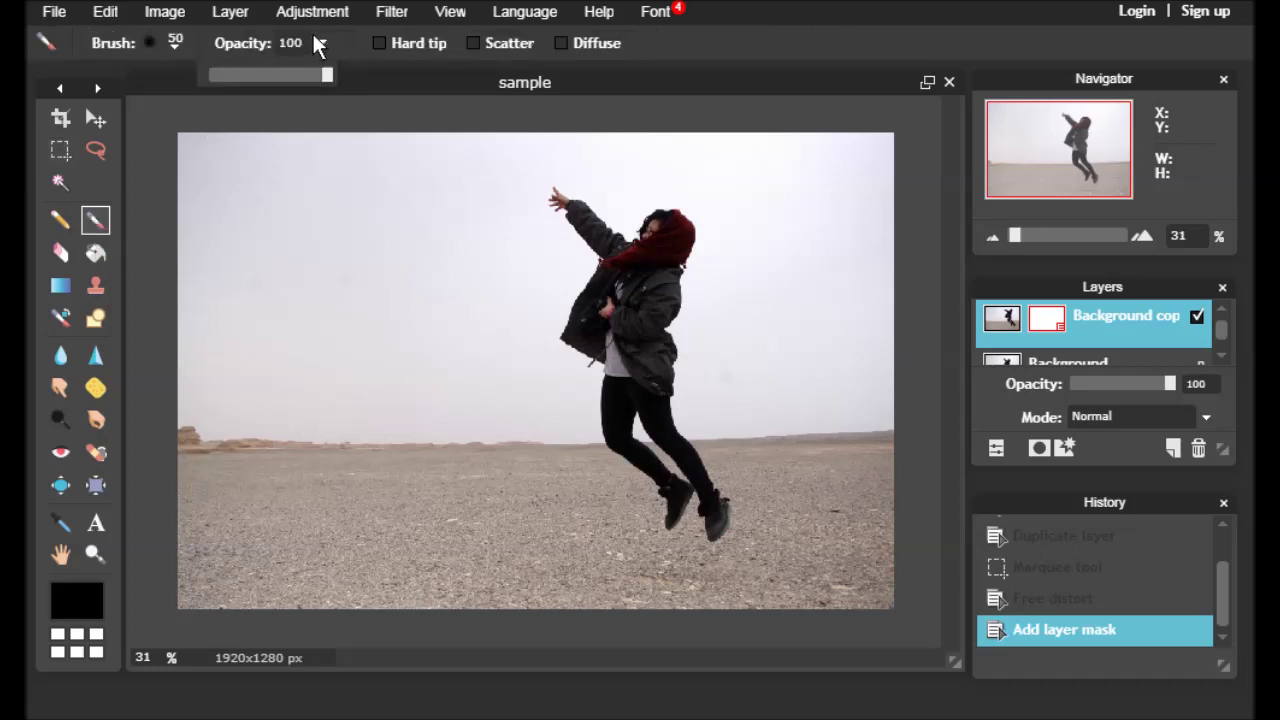
click(145, 38)
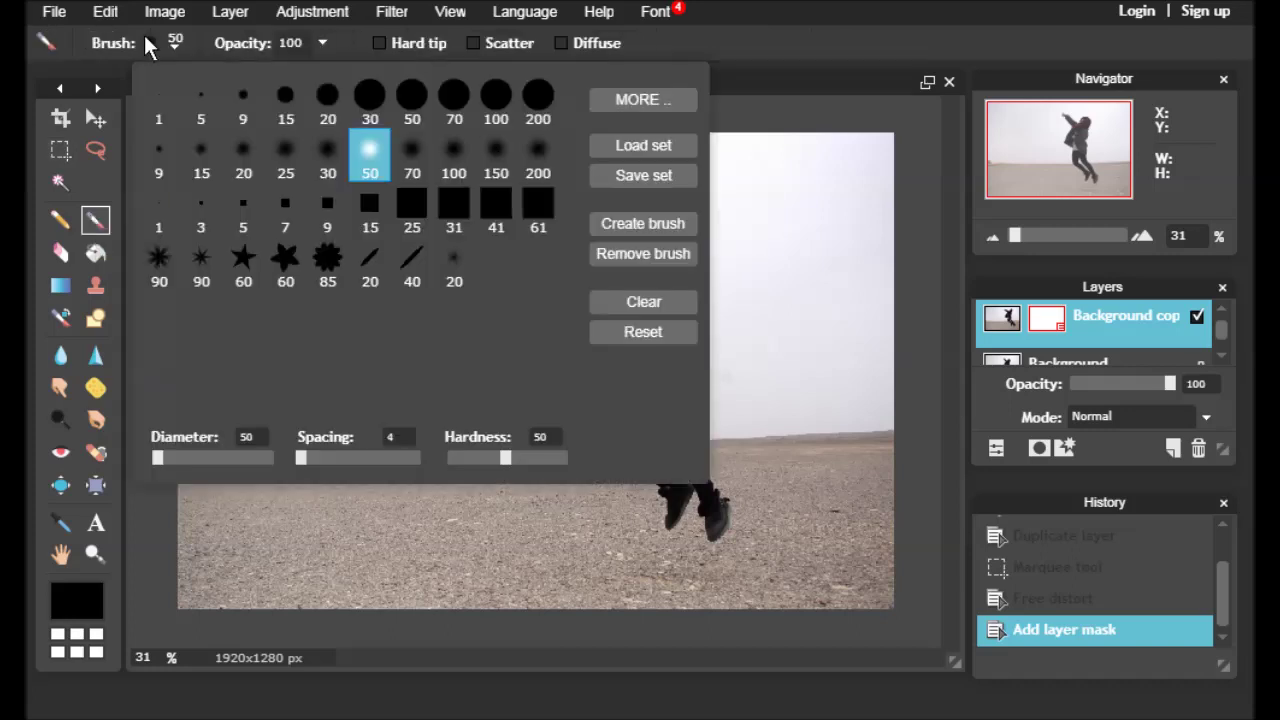
click(635, 100)
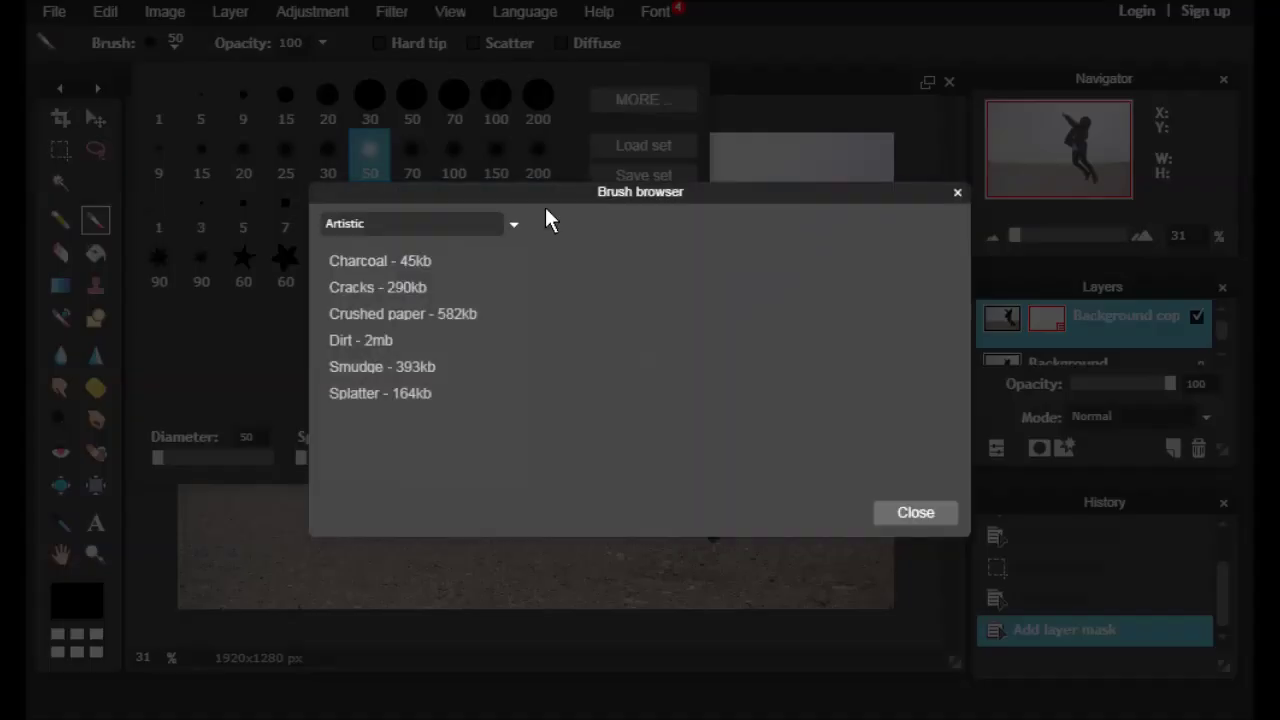
click(413, 394)
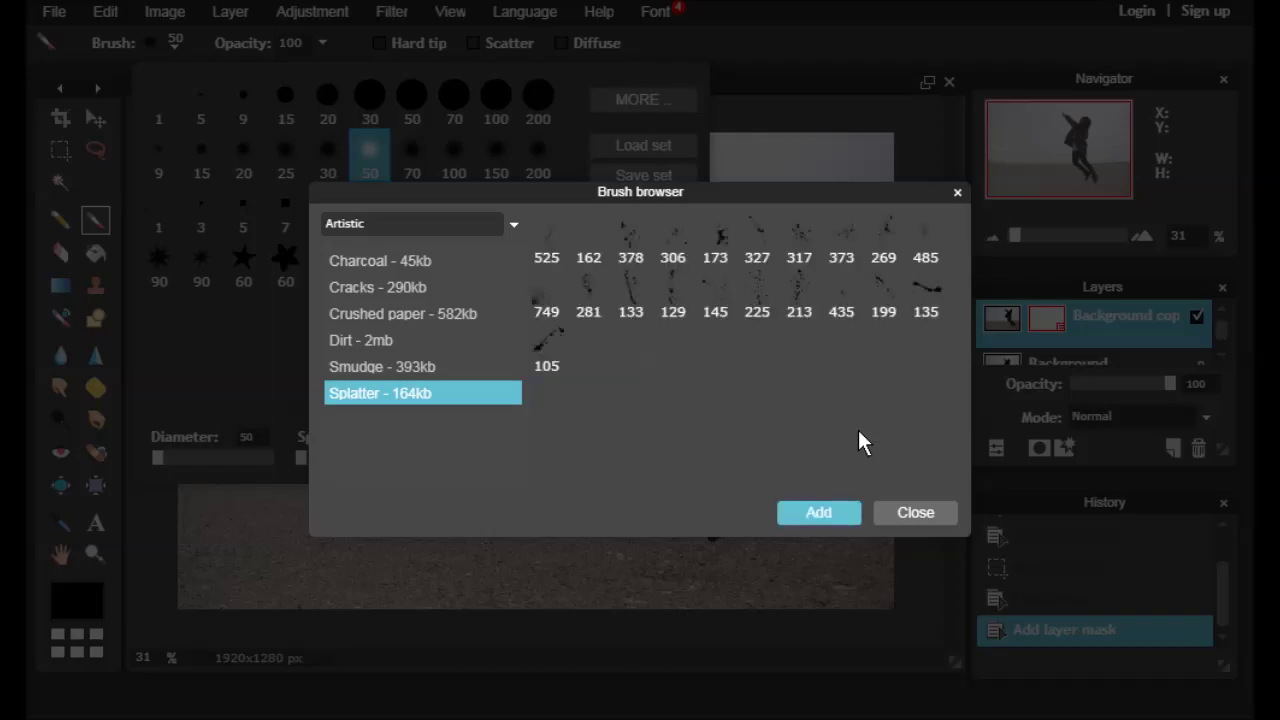
click(818, 512)
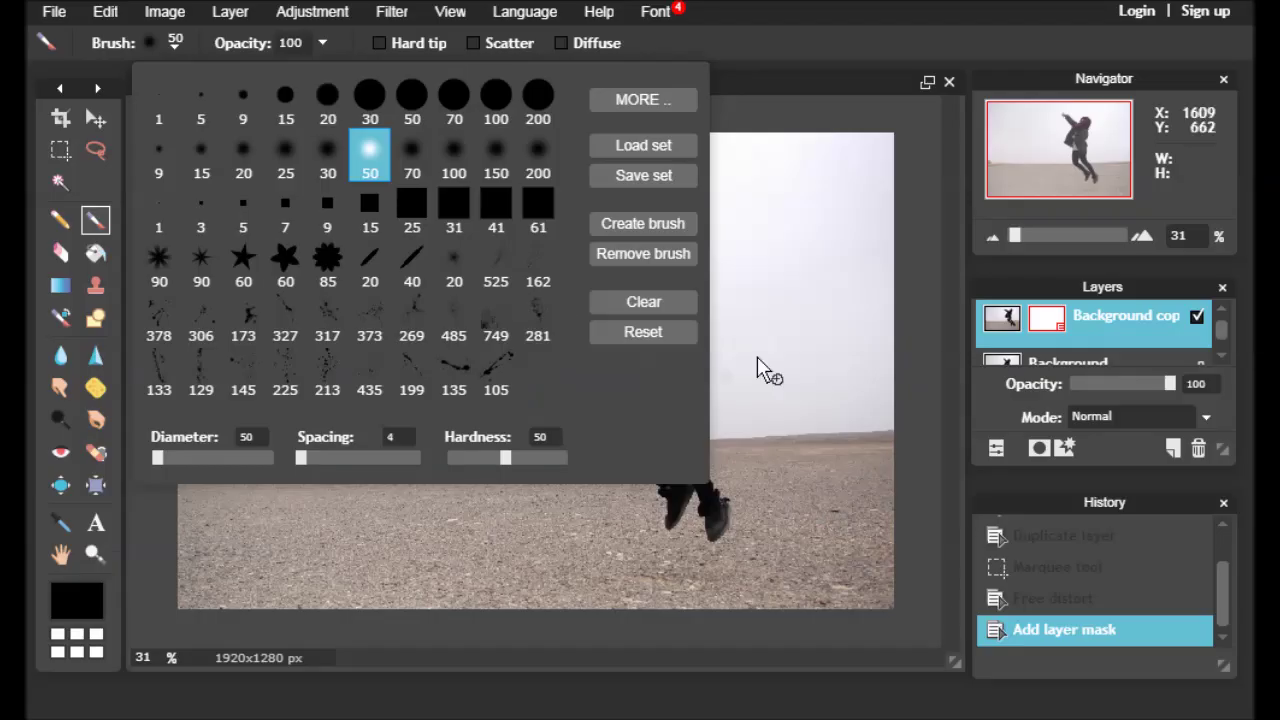
Stamp the 749 px splatter brush on the layer mask over the figure's raised arm and the front of the coat
click(470, 312)
click(541, 328)
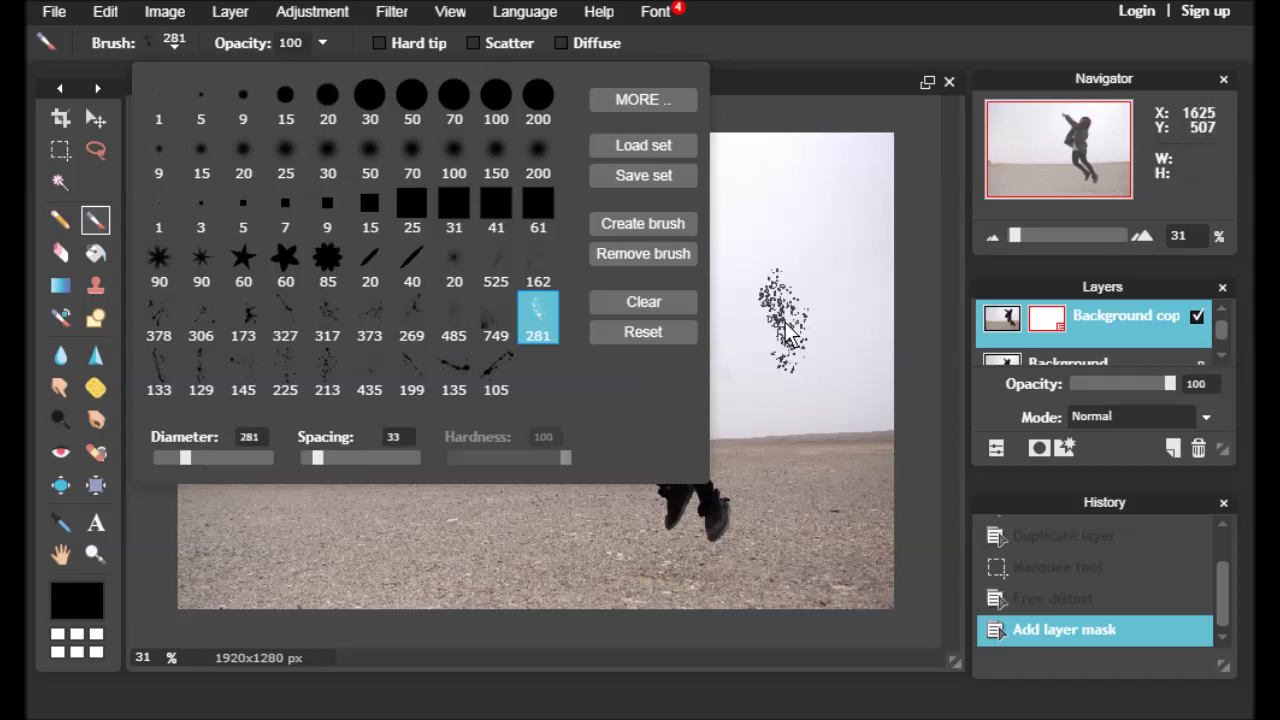
click(497, 318)
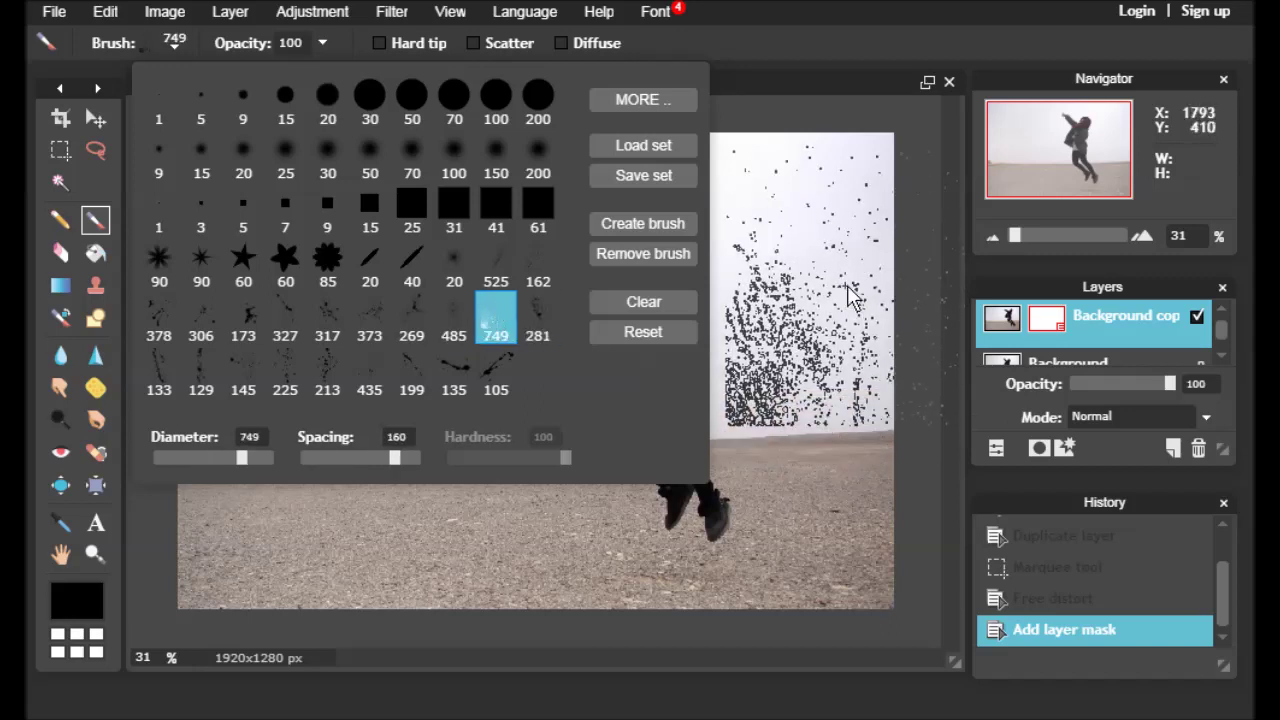
click(946, 462)
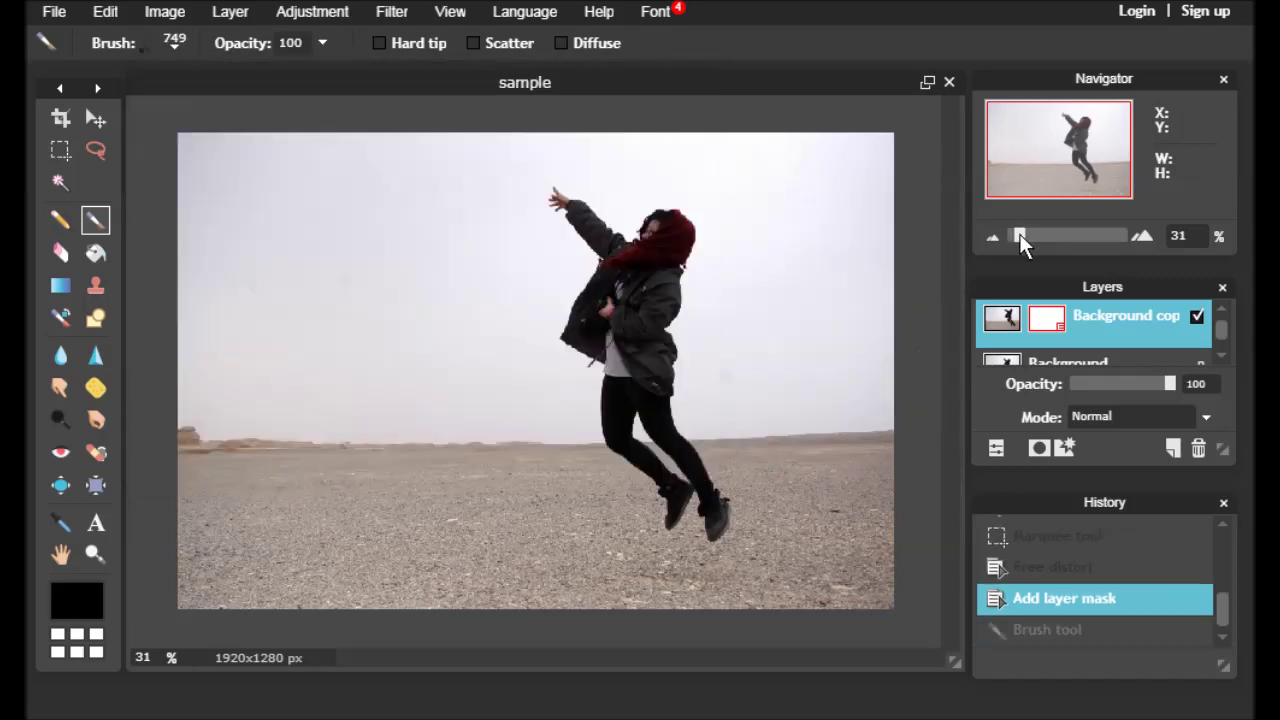
drag(1019, 233, 1022, 234)
drag(1039, 160, 1052, 147)
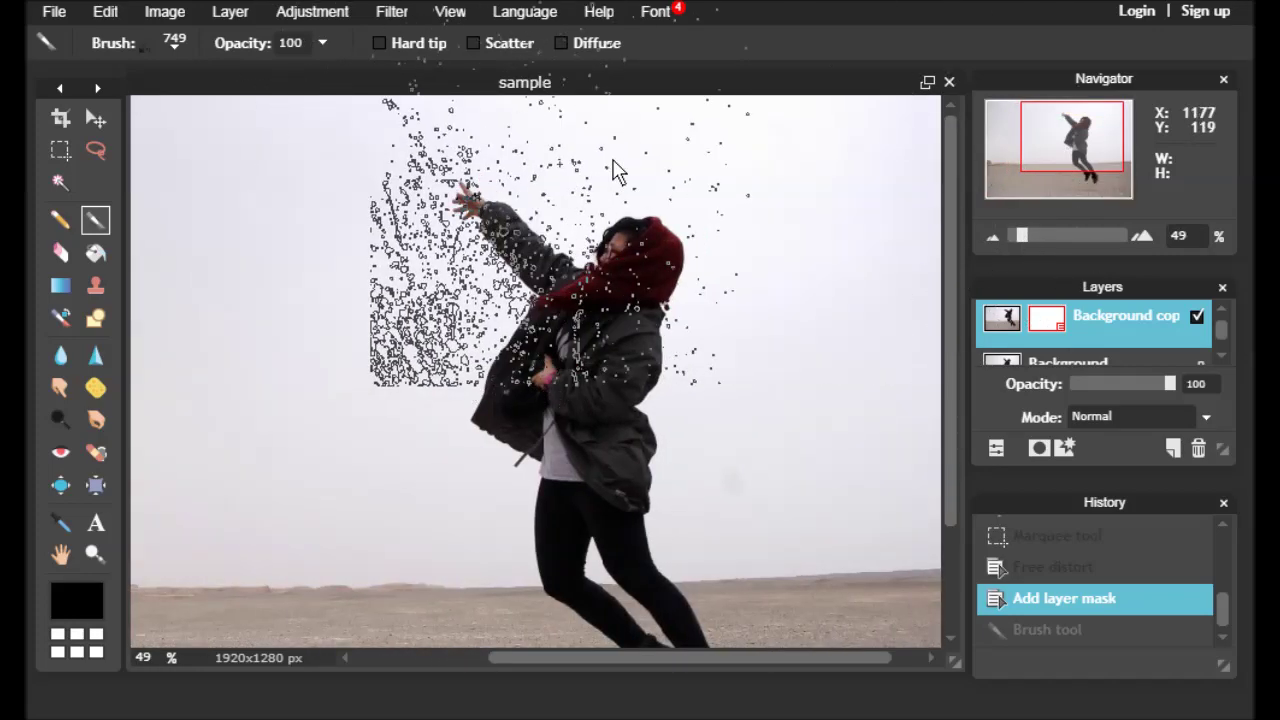
click(643, 148)
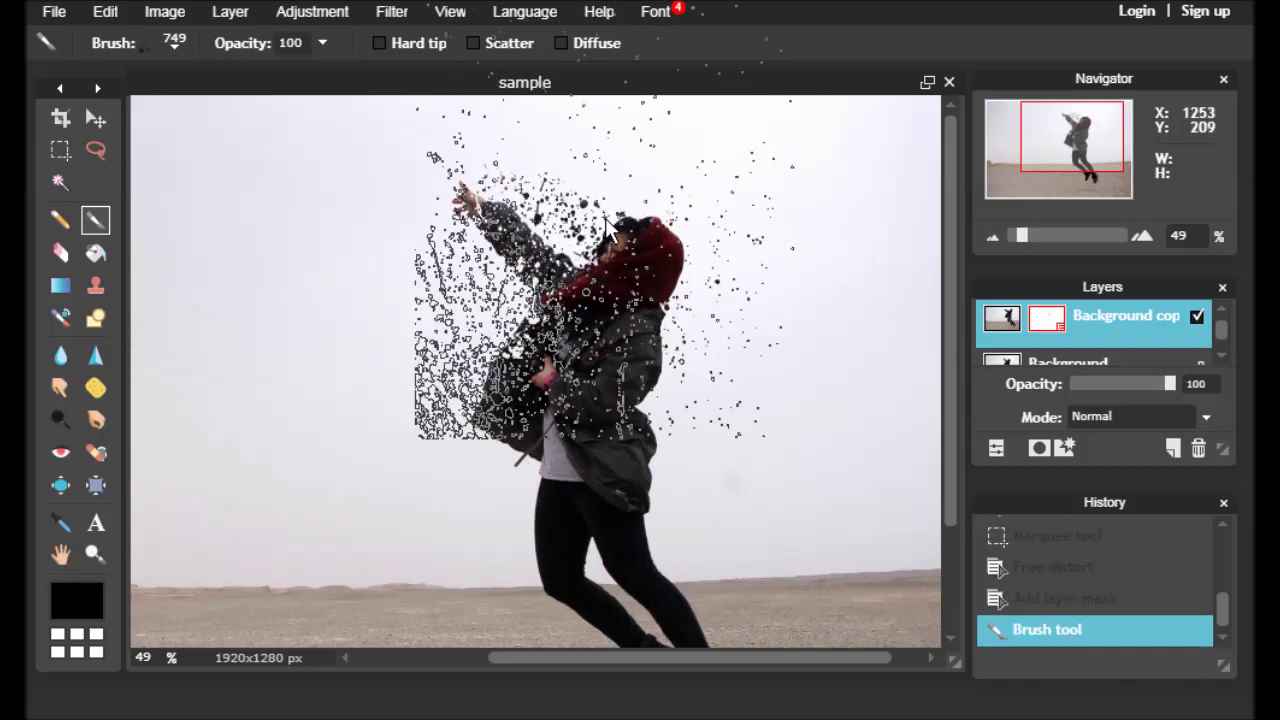
click(510, 196)
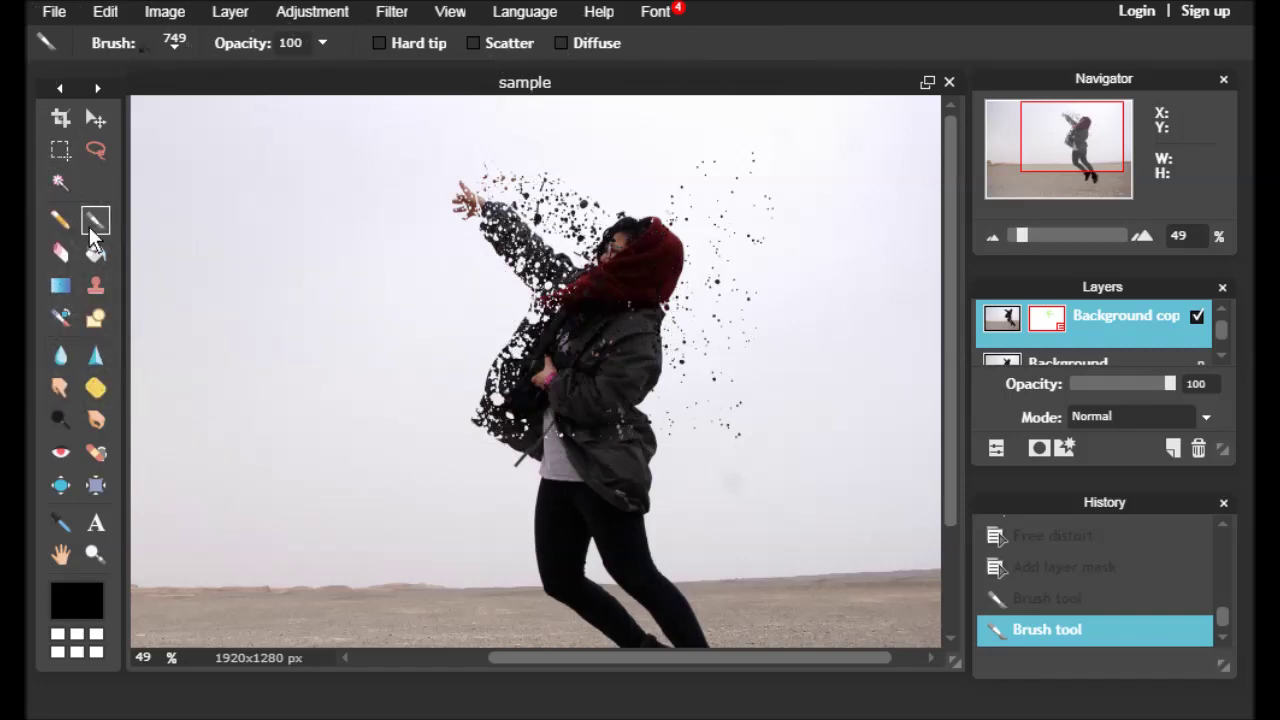
Erase the stray splatter specks behind the figure's head and over the coat with a hard 200 px eraser
click(60, 252)
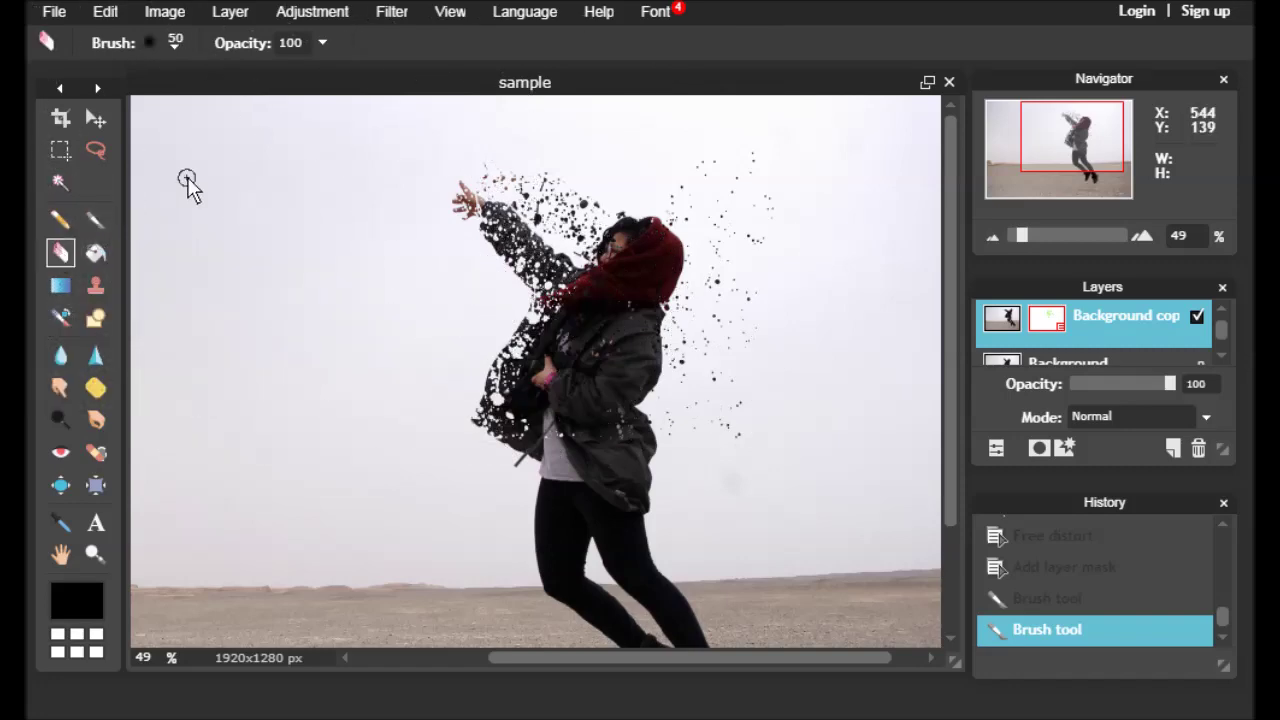
click(176, 43)
click(540, 95)
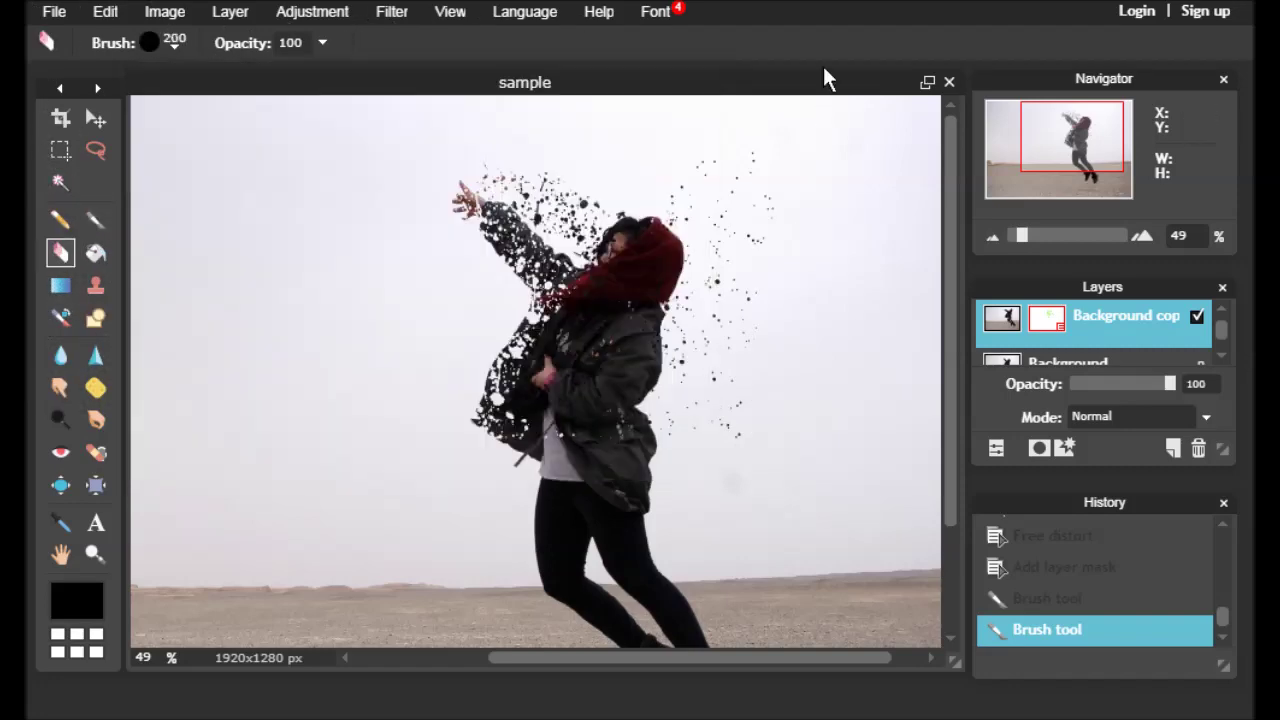
mouse_move(709, 194)
mouse_down()
mouse_move(750, 214)
mouse_move(702, 304)
mouse_move(715, 380)
mouse_move(606, 428)
mouse_up()
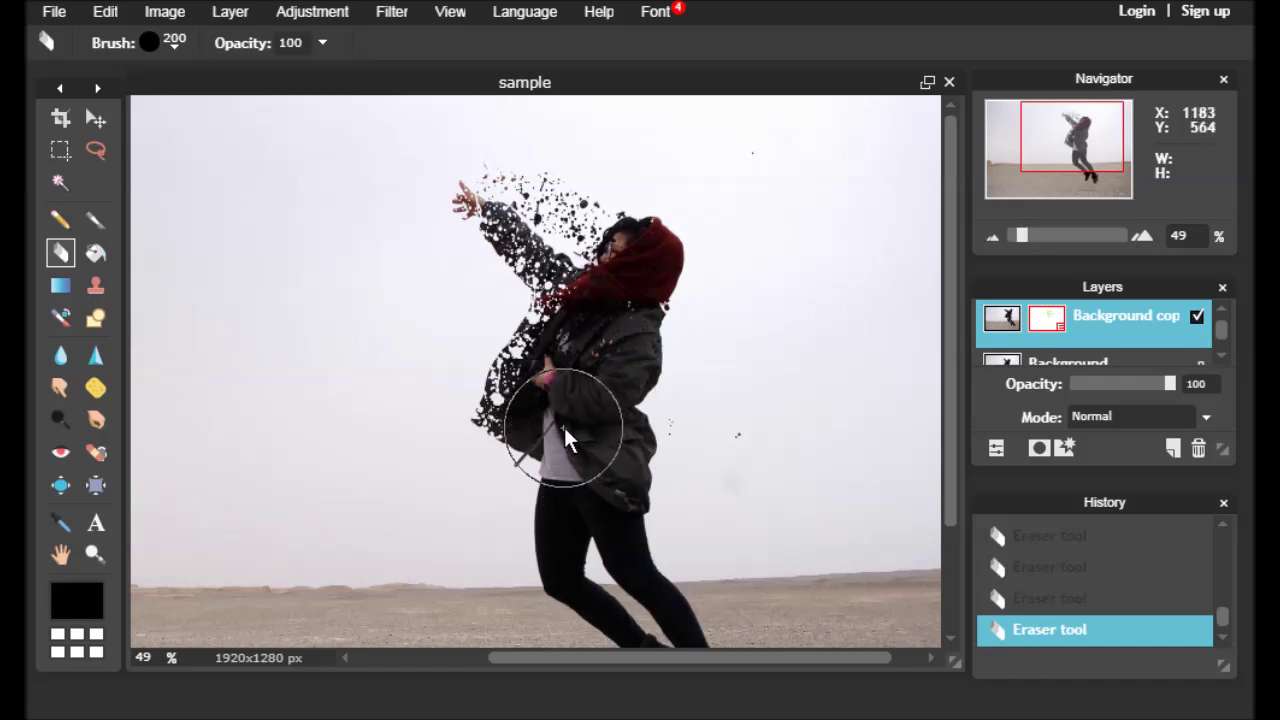
Stamp the 173 px splatter brush repeatedly on the layer mask over the figure's raised hand
click(95, 219)
click(176, 44)
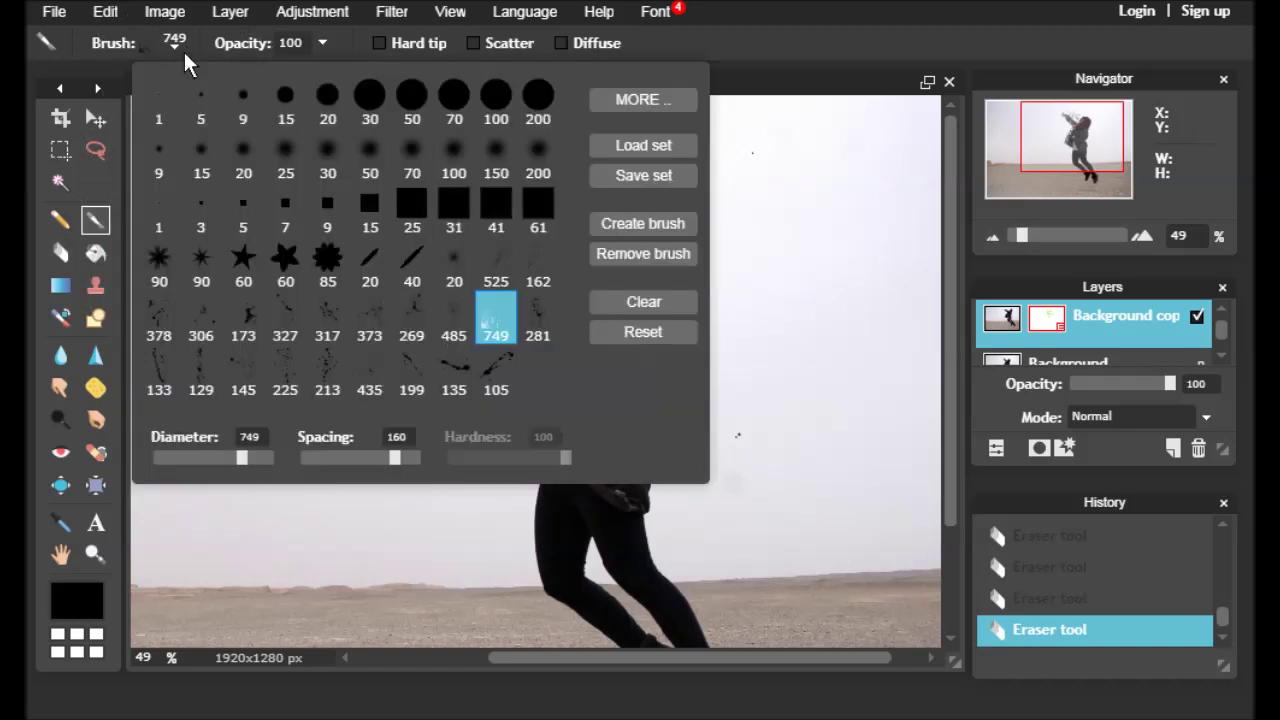
click(243, 320)
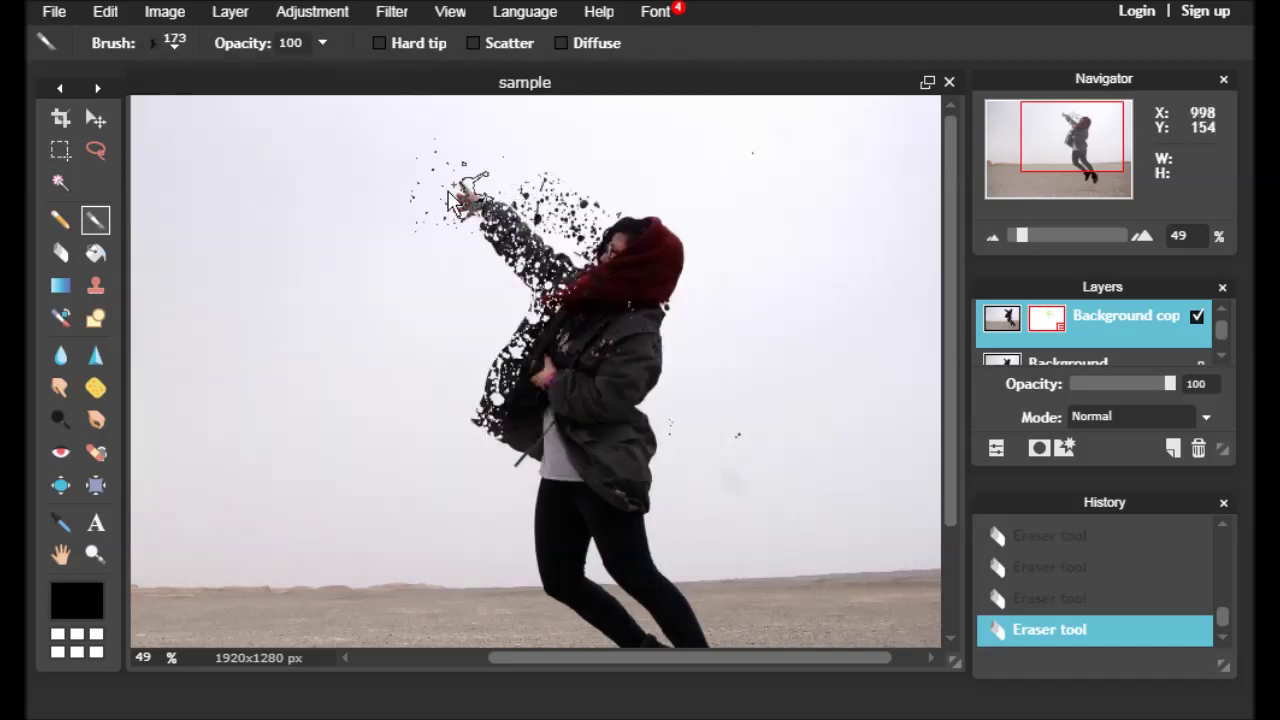
click(447, 192)
click(446, 191)
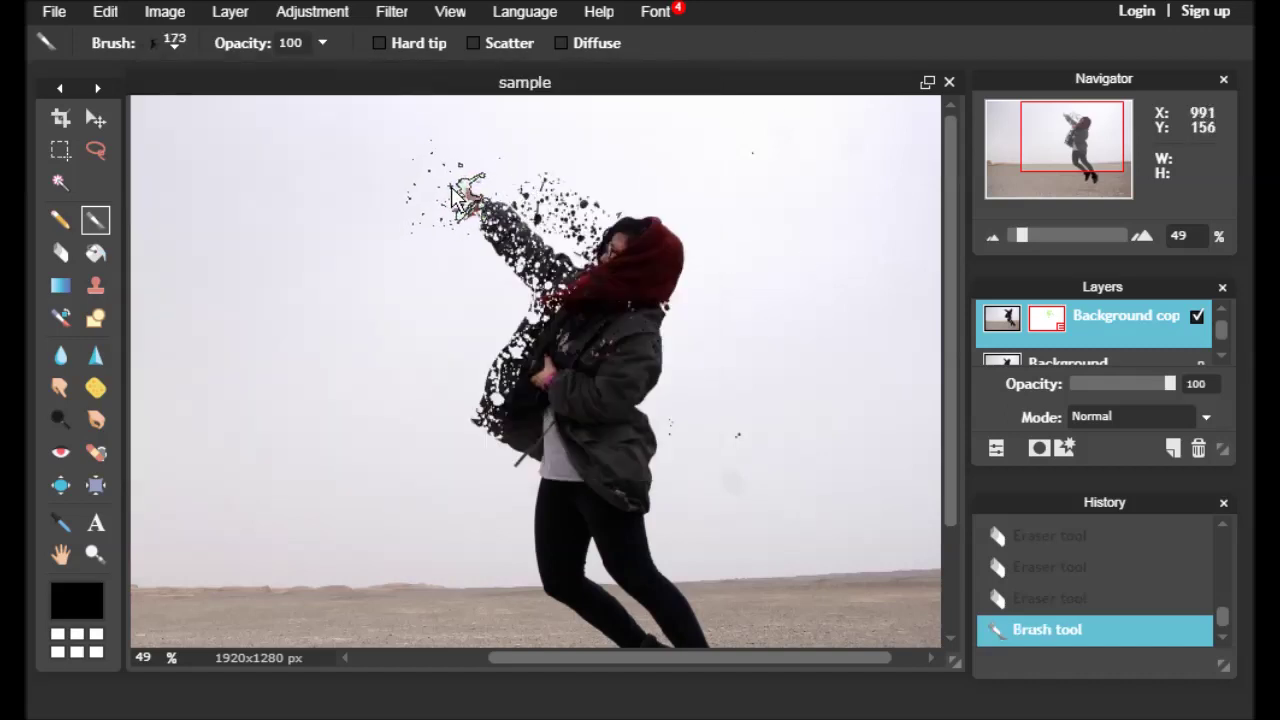
click(440, 193)
click(438, 195)
click(447, 195)
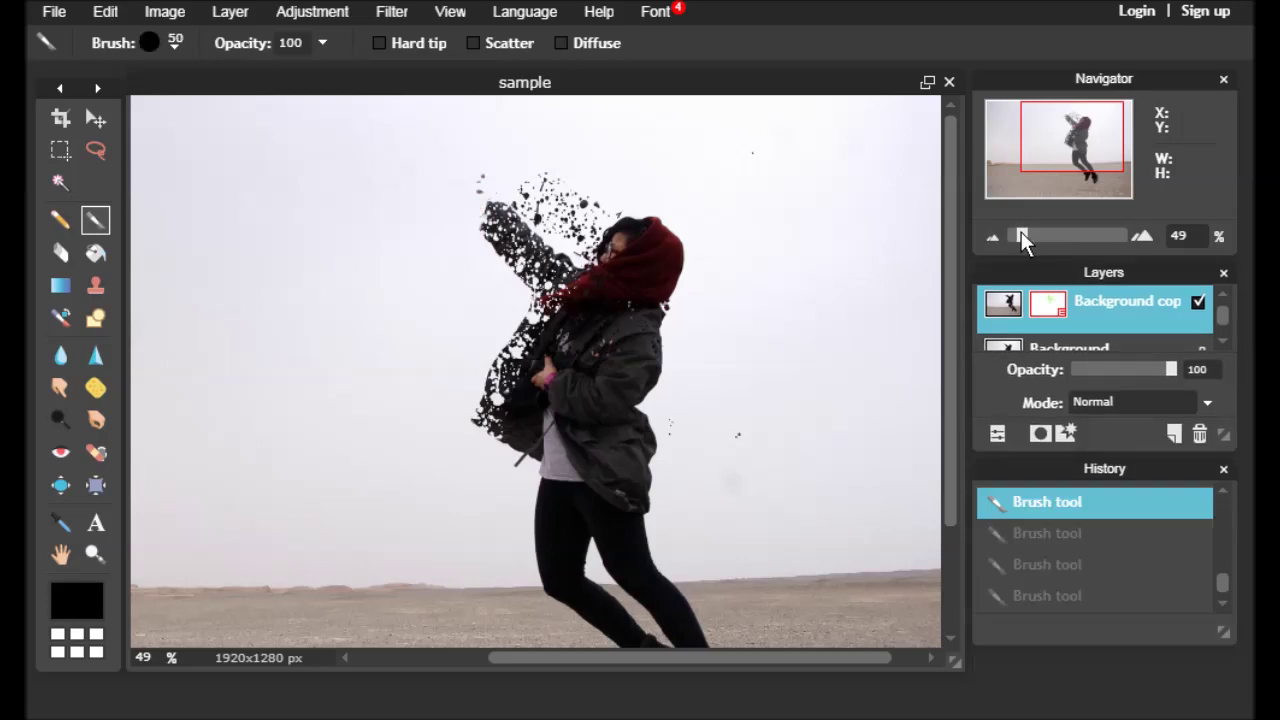
Apply the layer mask of the Background copy layer
mouse_move(1019, 232)
mouse_down()
mouse_move(1053, 160)
mouse_move(1071, 166)
mouse_up()
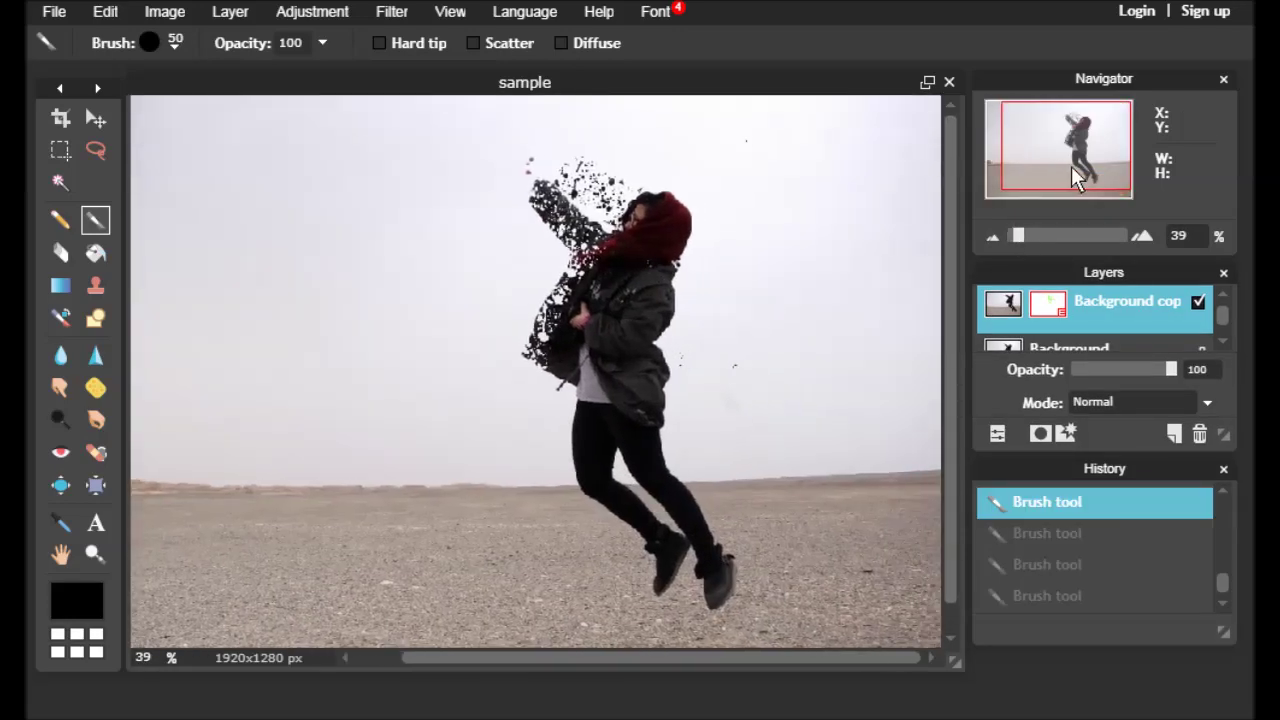
right_click(1059, 312)
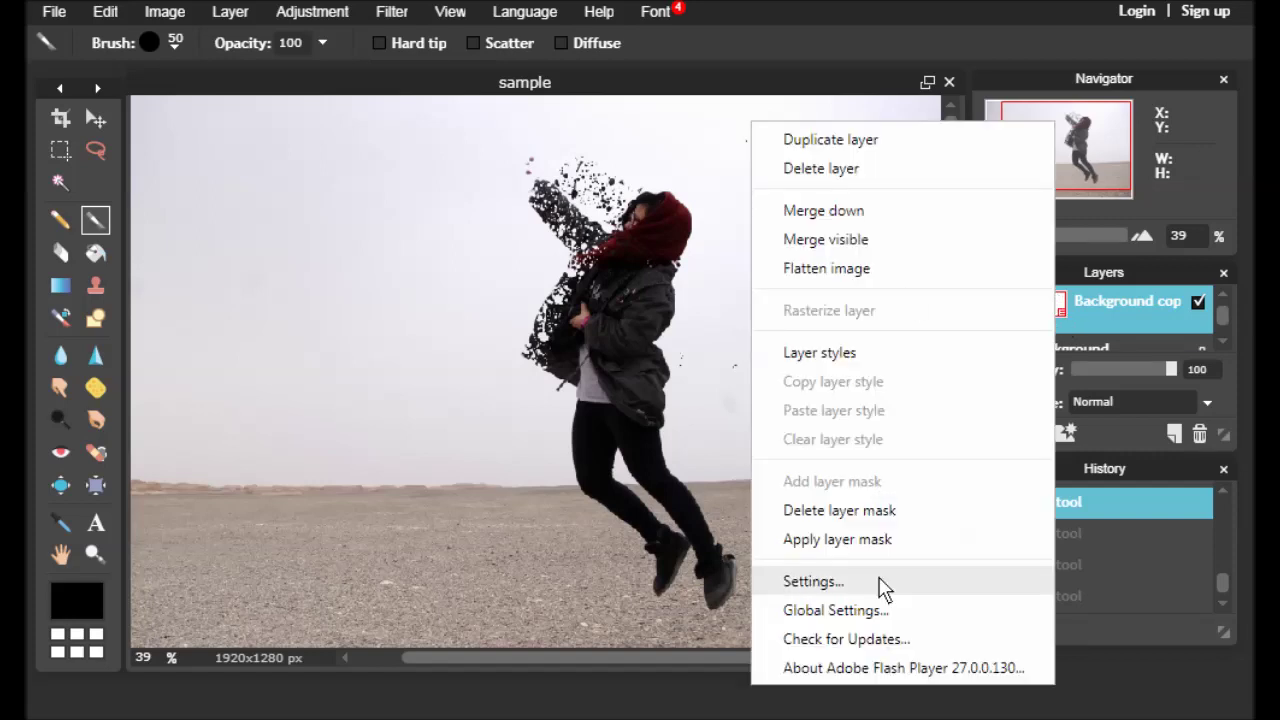
click(857, 543)
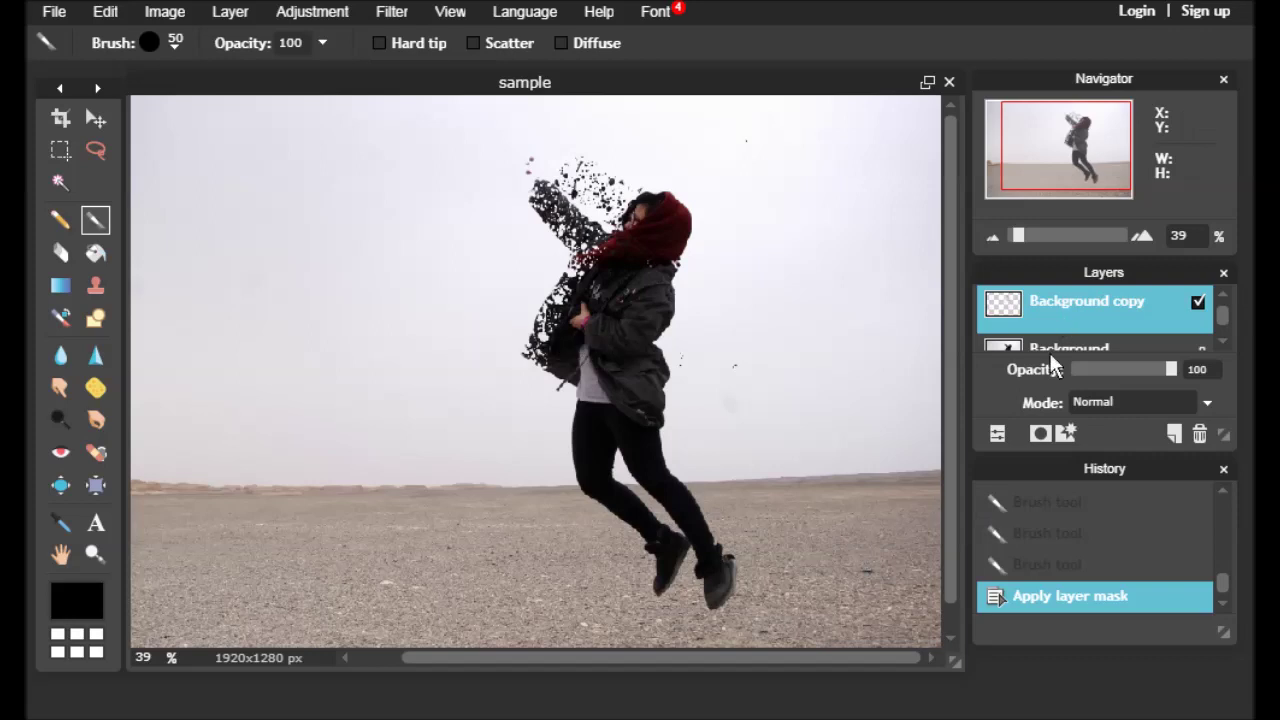
Hide the splattered Background copy layer and duplicate the Background layer
click(1004, 430)
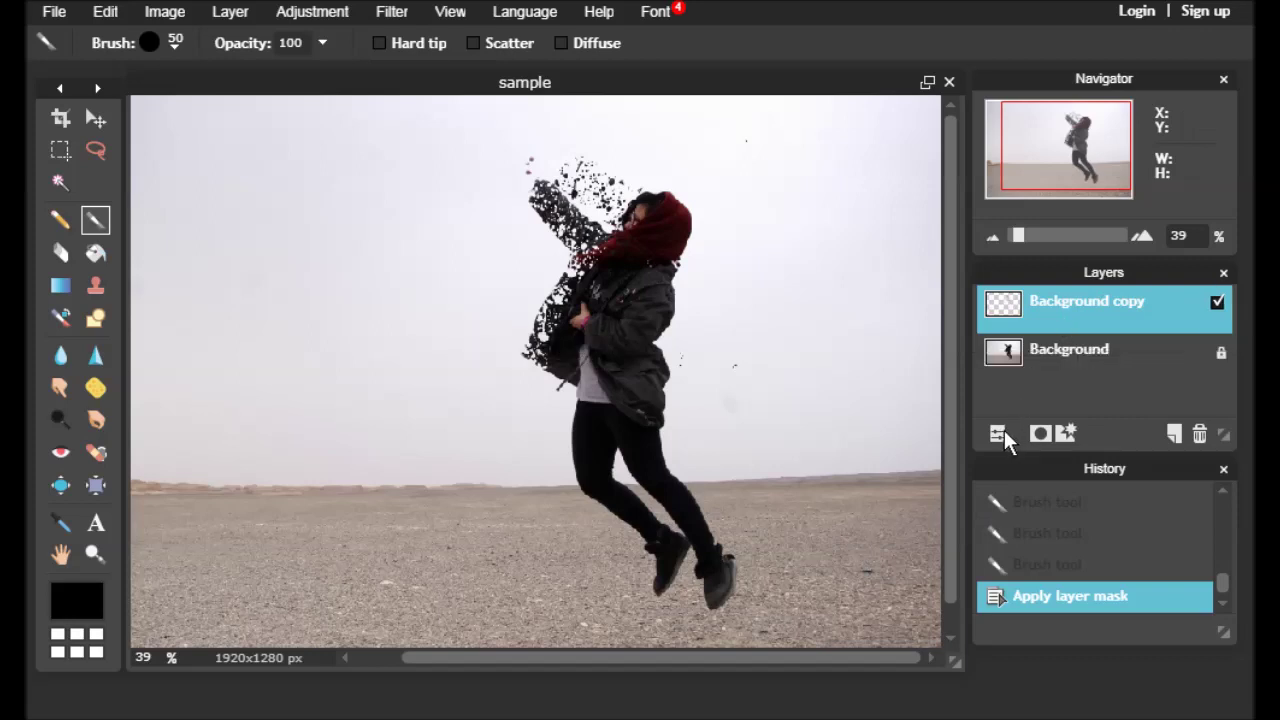
click(1075, 355)
right_click(1075, 354)
click(1101, 353)
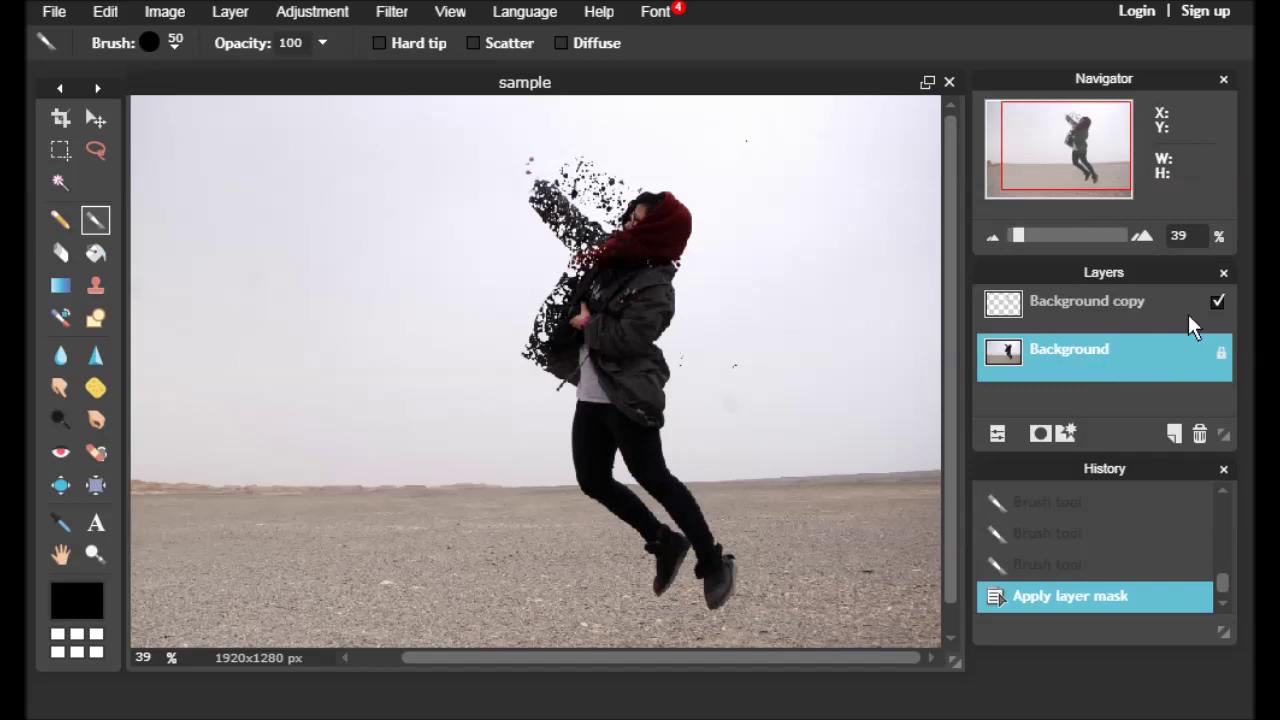
click(1215, 301)
click(1215, 301)
click(1215, 301)
click(1215, 301)
click(1215, 301)
right_click(1074, 352)
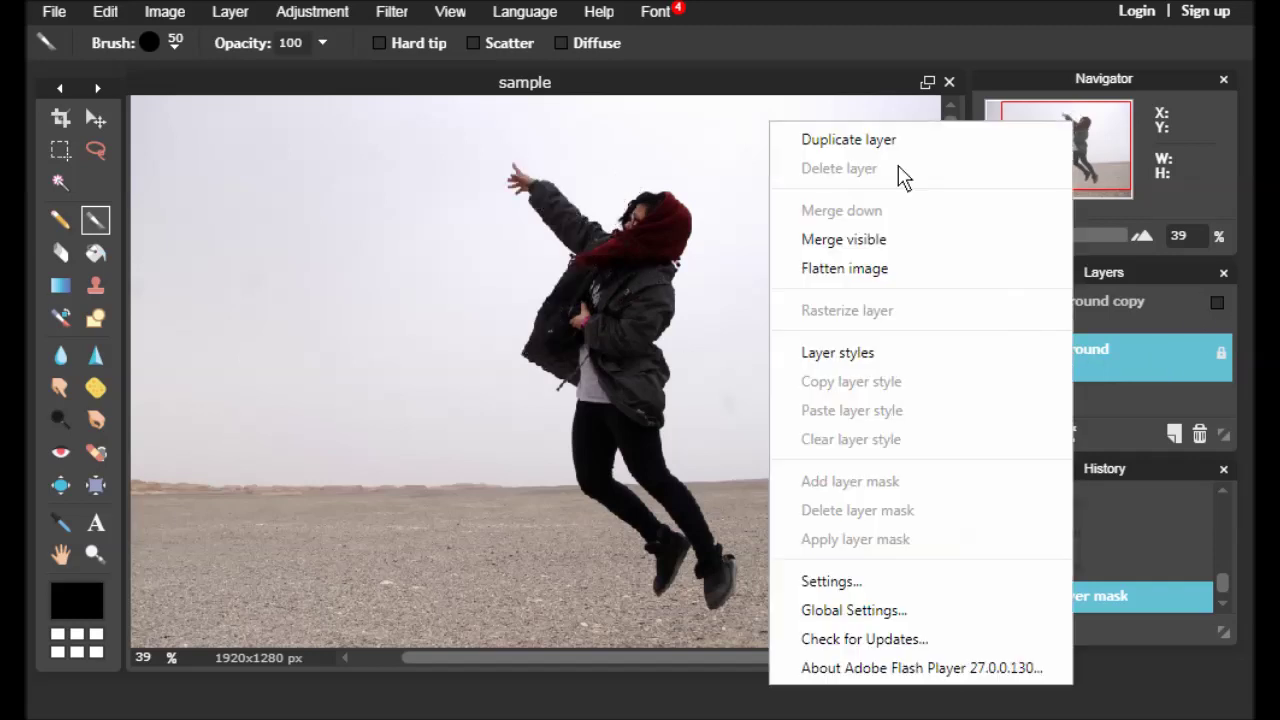
click(885, 141)
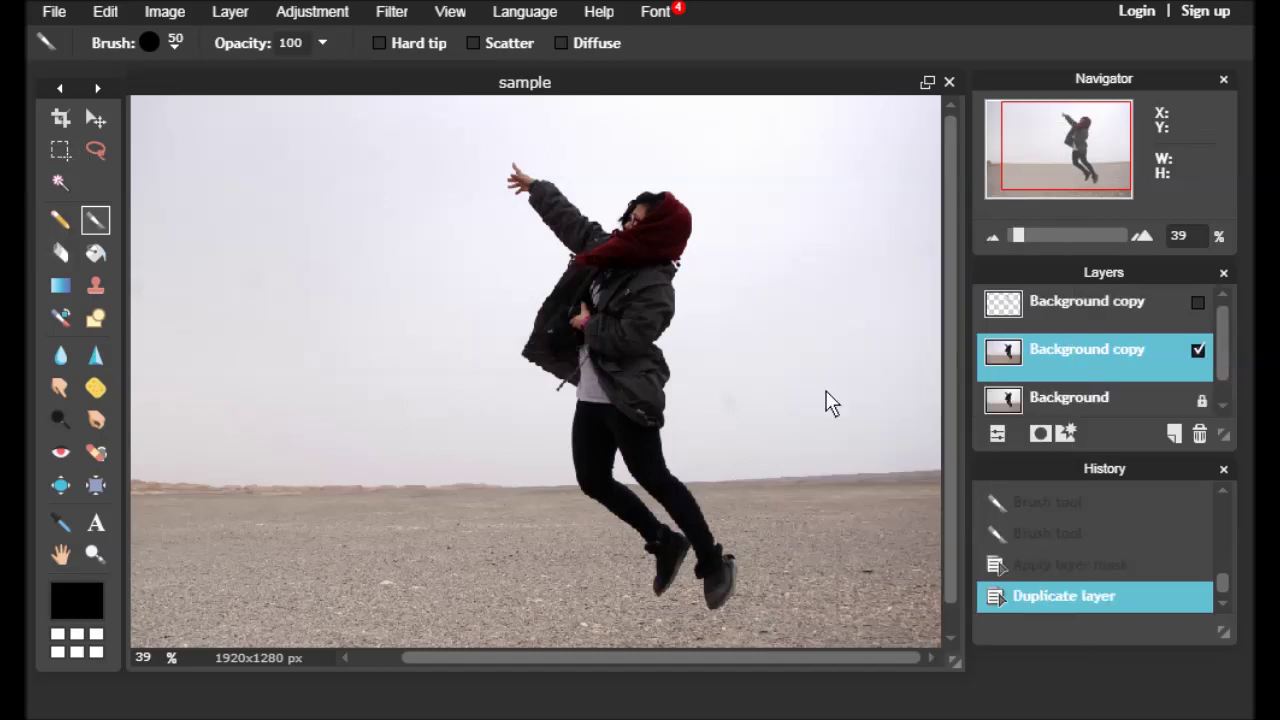
Lower the new Background copy layer's opacity to 52 and marquee-select the figure's upper body, about 475 by 557 px
click(997, 433)
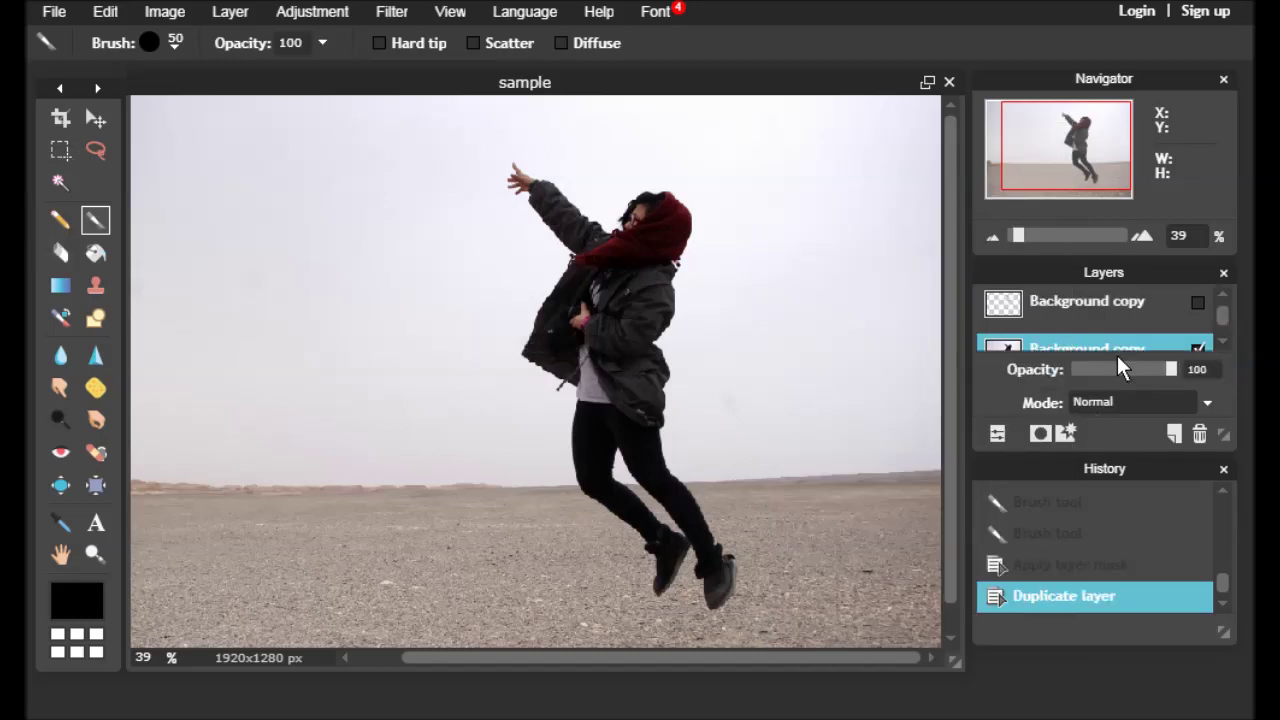
drag(1171, 368, 1147, 368)
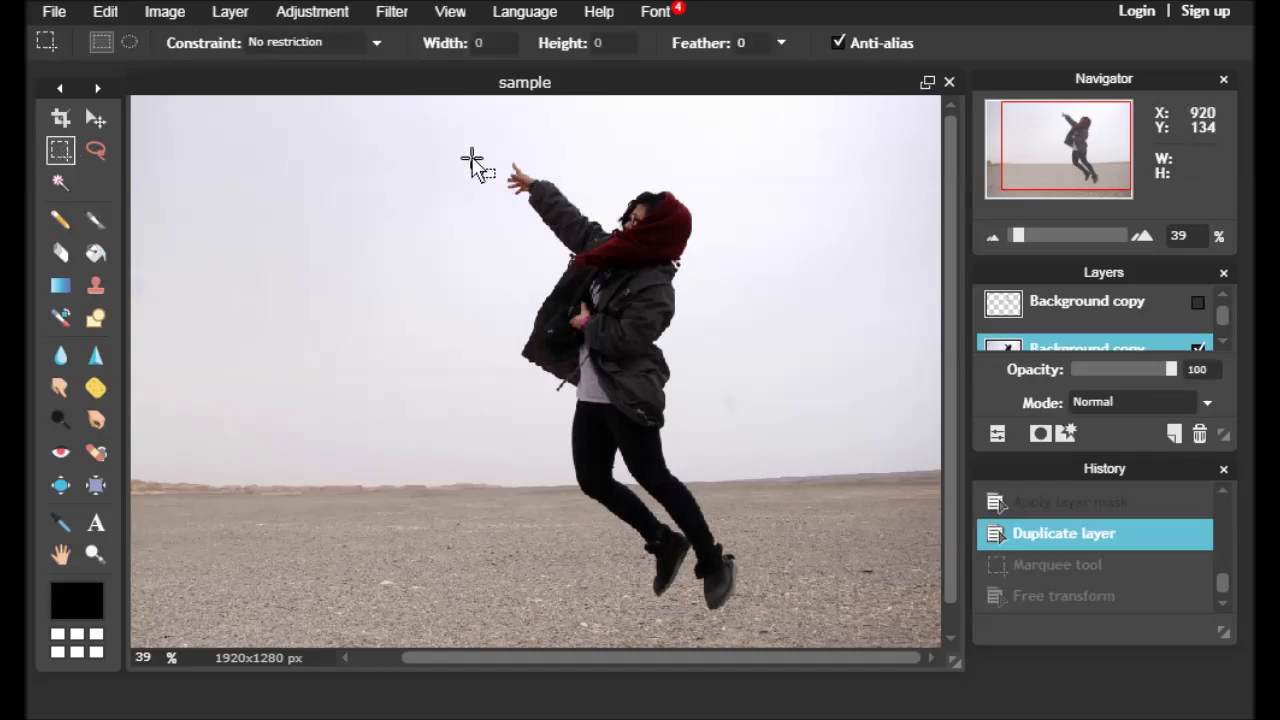
drag(473, 143, 697, 405)
Free-distort the selected upper body by moving all four corners so it shifts away from the original on the raised-arm side, and apply
click(105, 11)
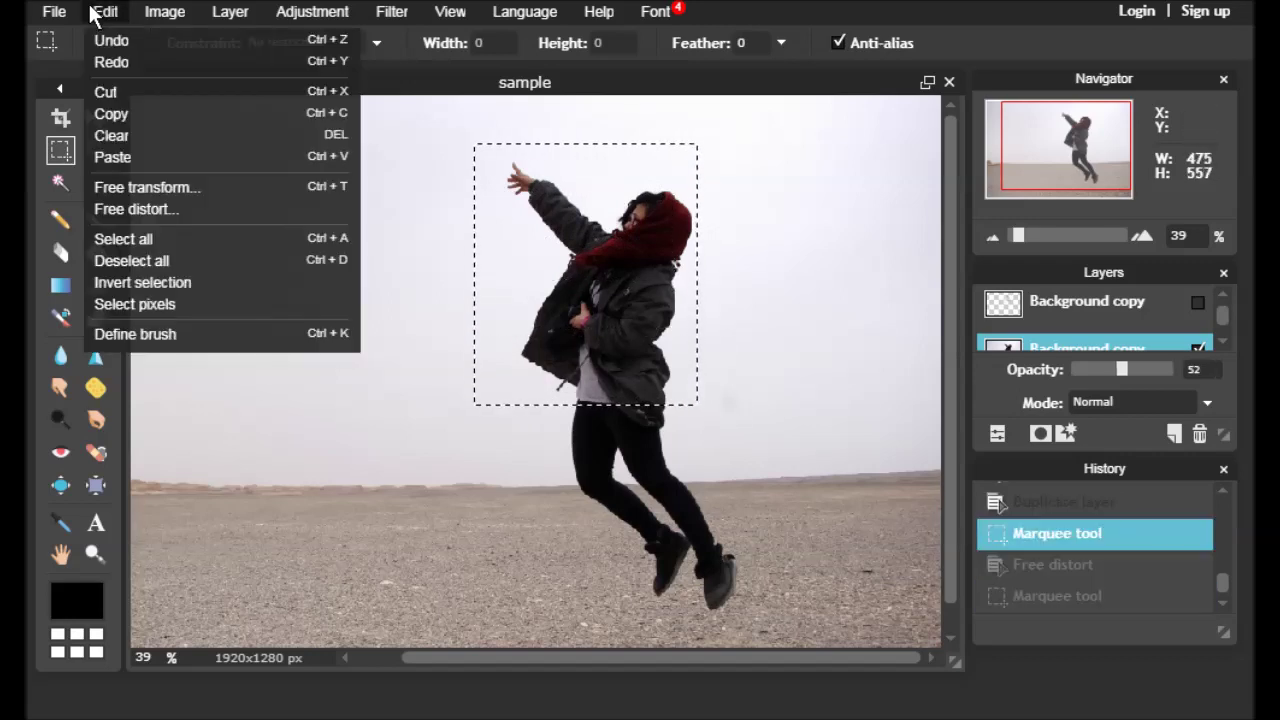
click(161, 211)
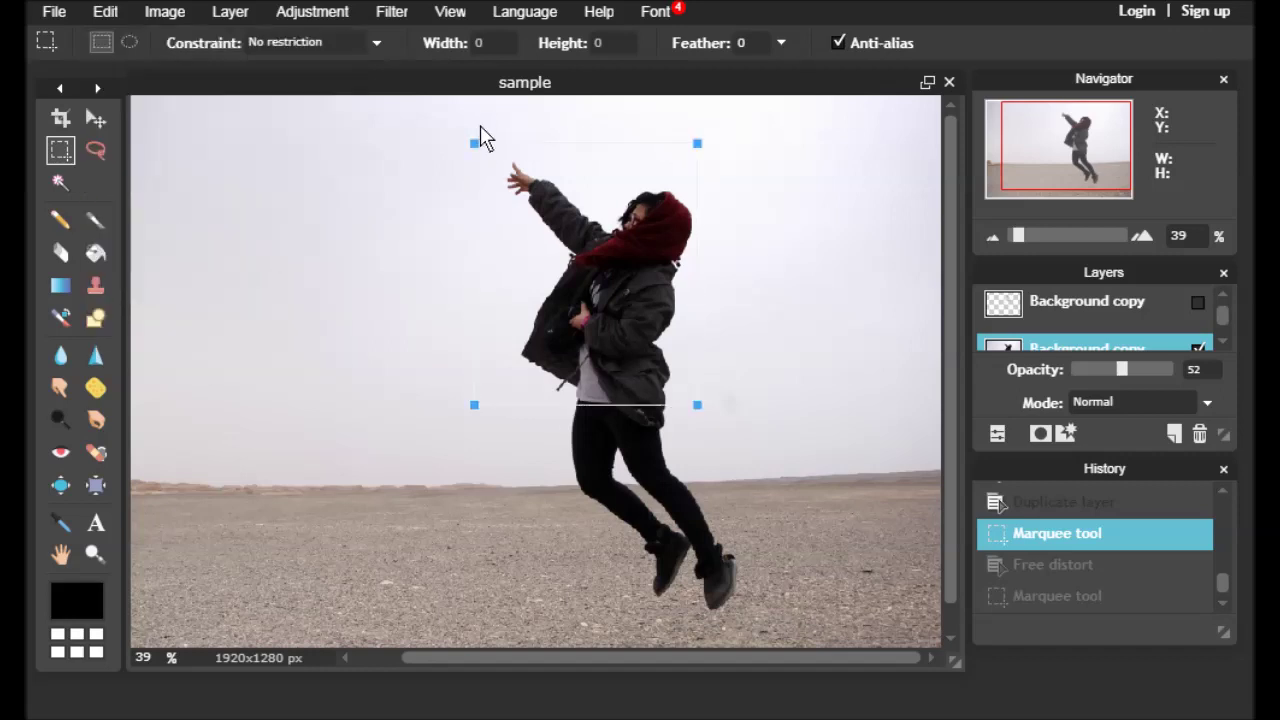
drag(474, 143, 410, 97)
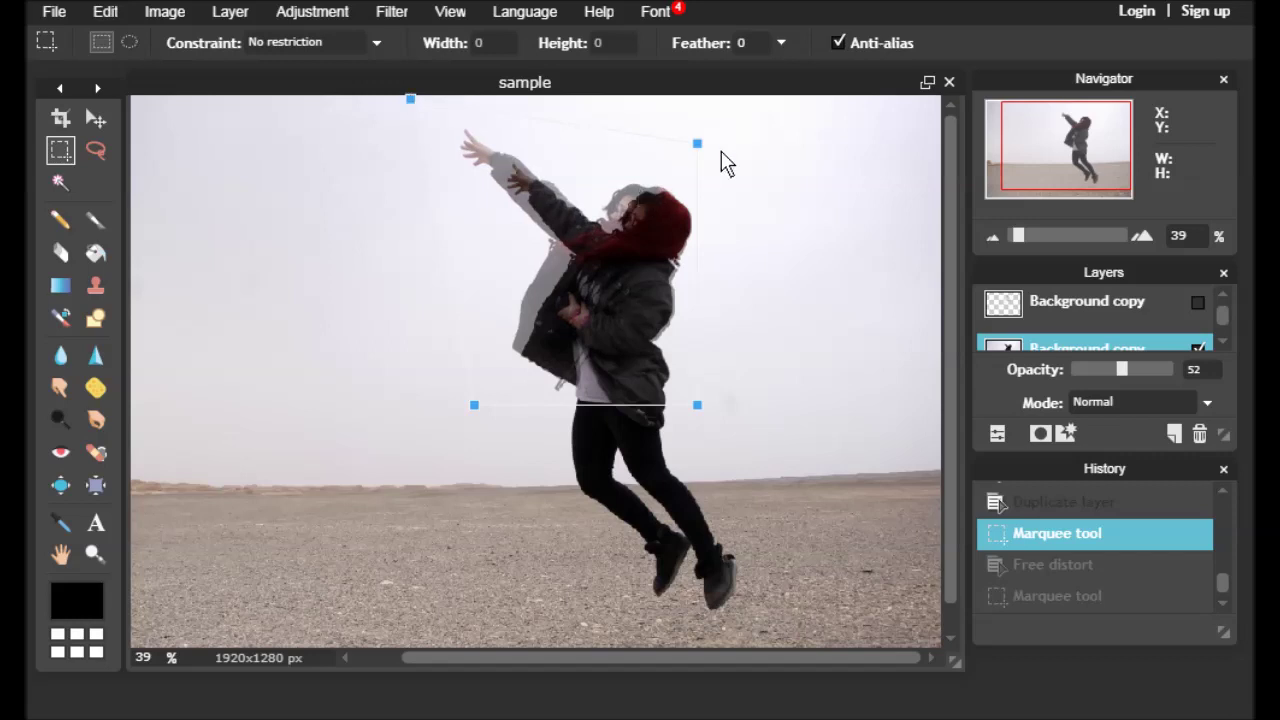
drag(697, 144, 659, 103)
drag(697, 406, 653, 392)
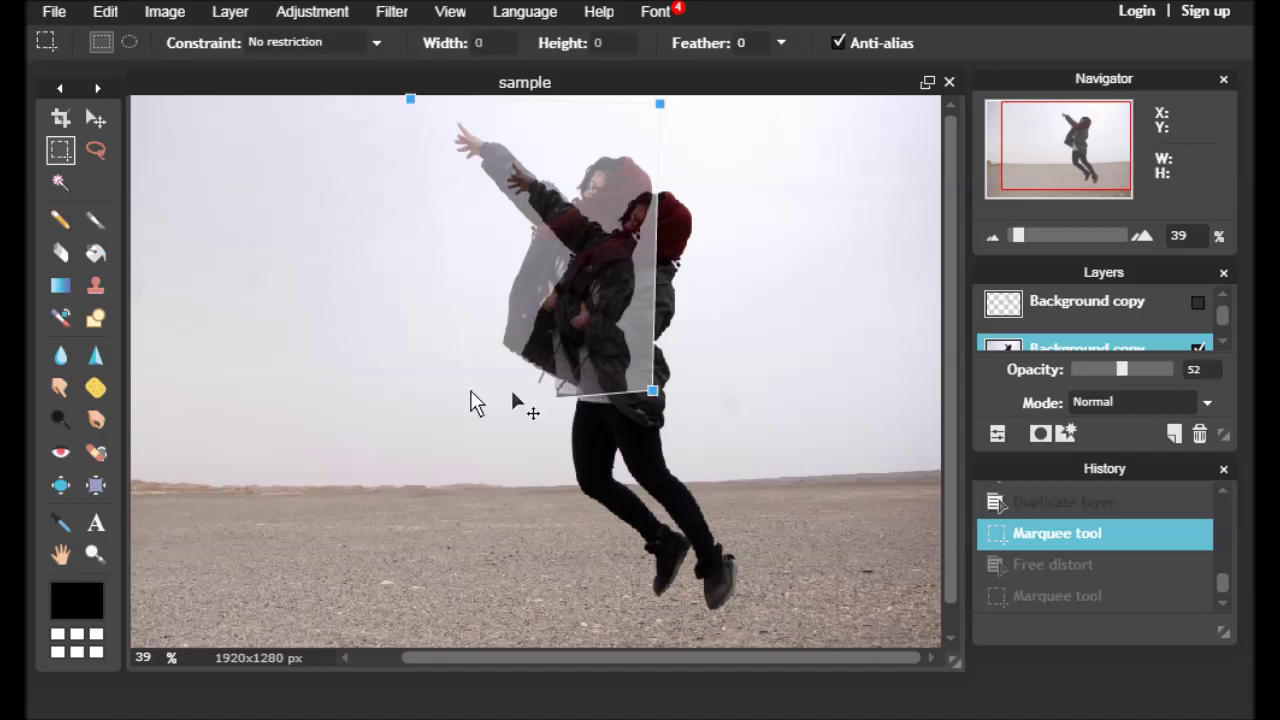
drag(470, 406, 424, 452)
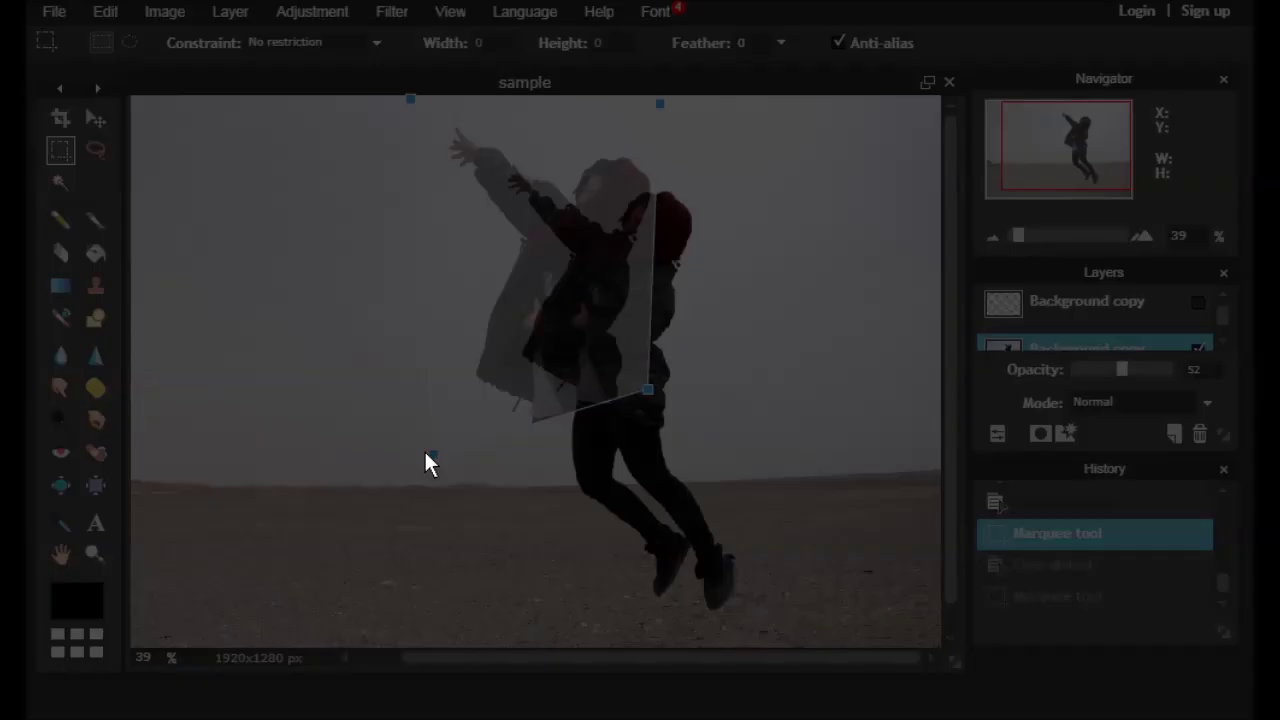
click(423, 450)
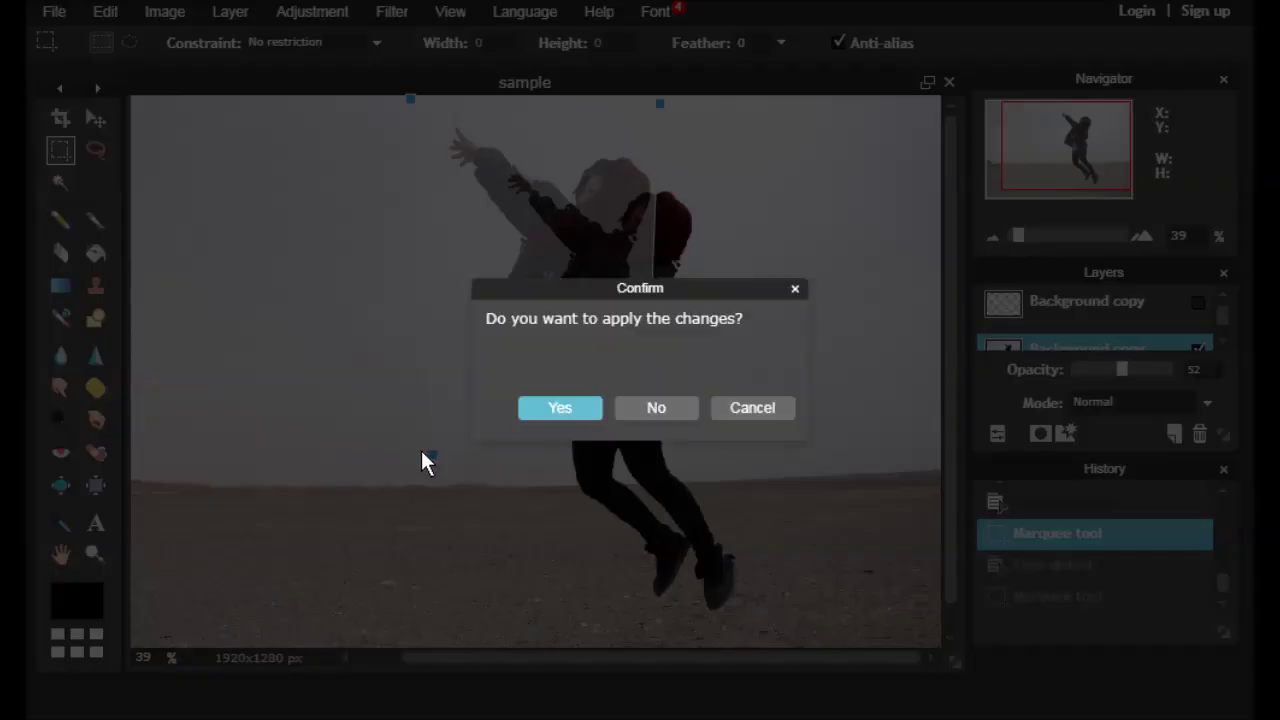
click(560, 408)
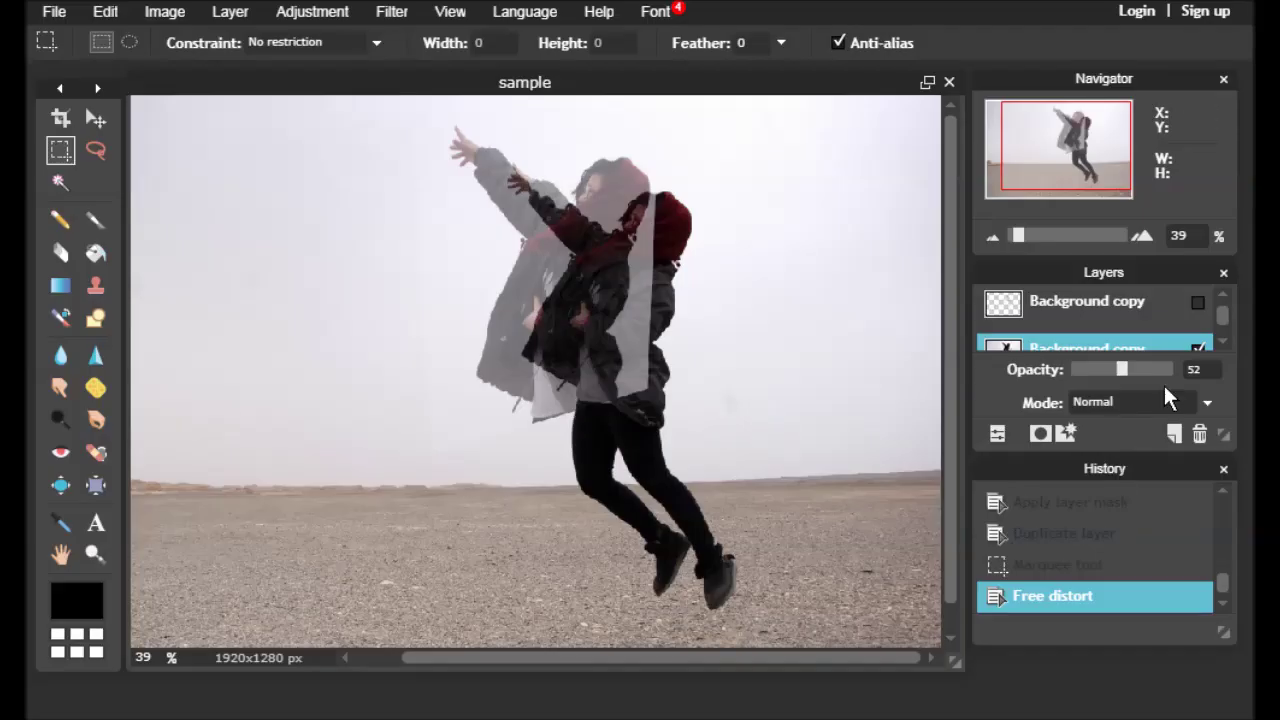
Set the distorted copy's opacity back to 100 and add a layer mask to it
drag(1121, 368, 1177, 375)
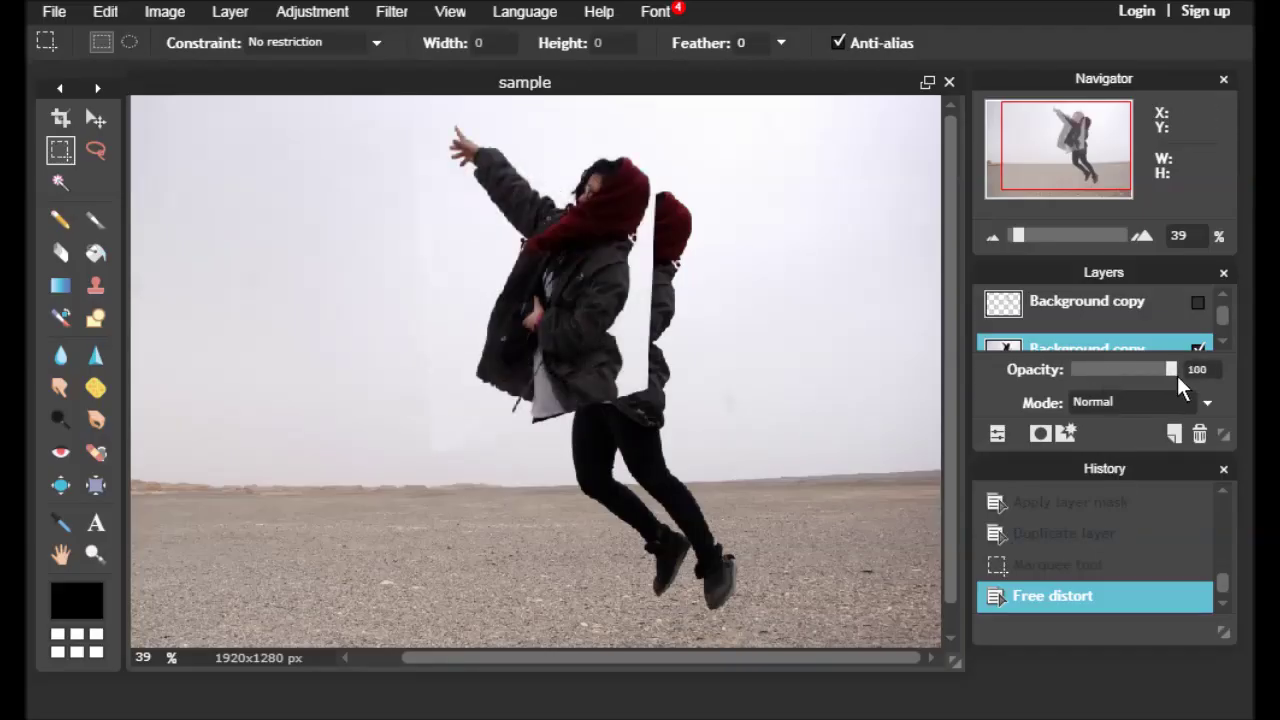
click(1039, 434)
key(b)
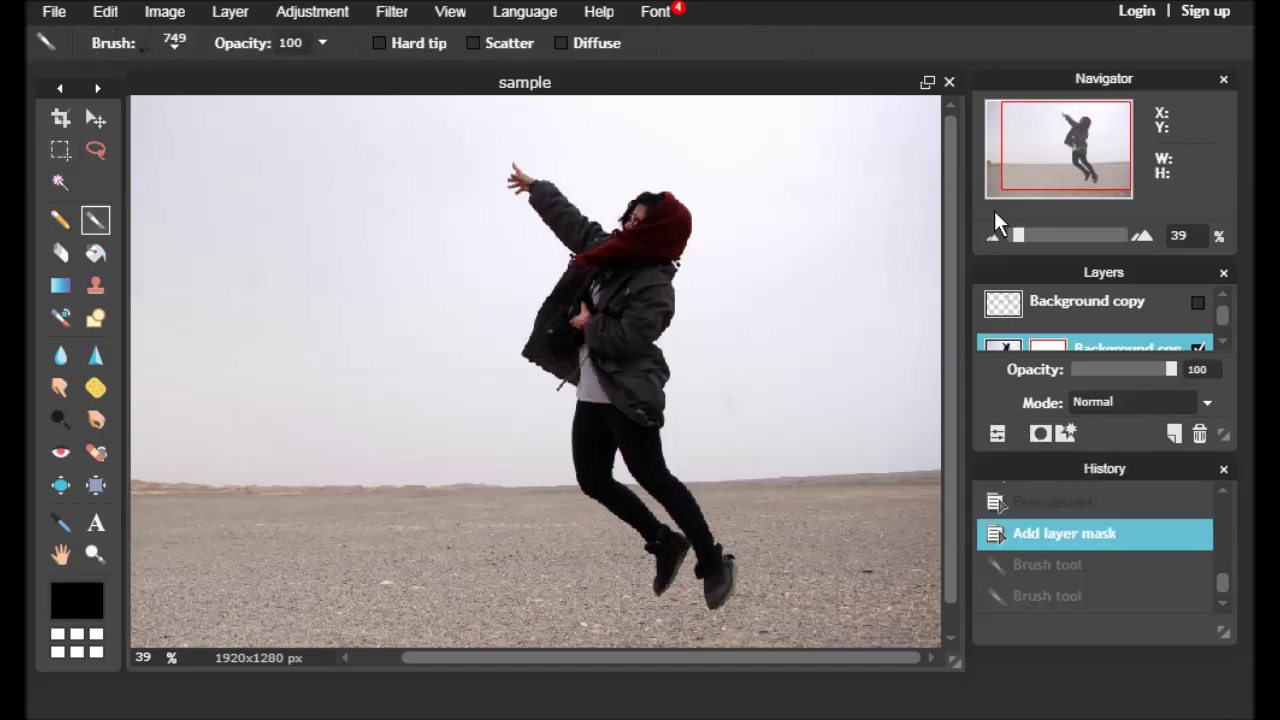
Show the splattered Background copy layer above the masked, distorted copy
click(1198, 303)
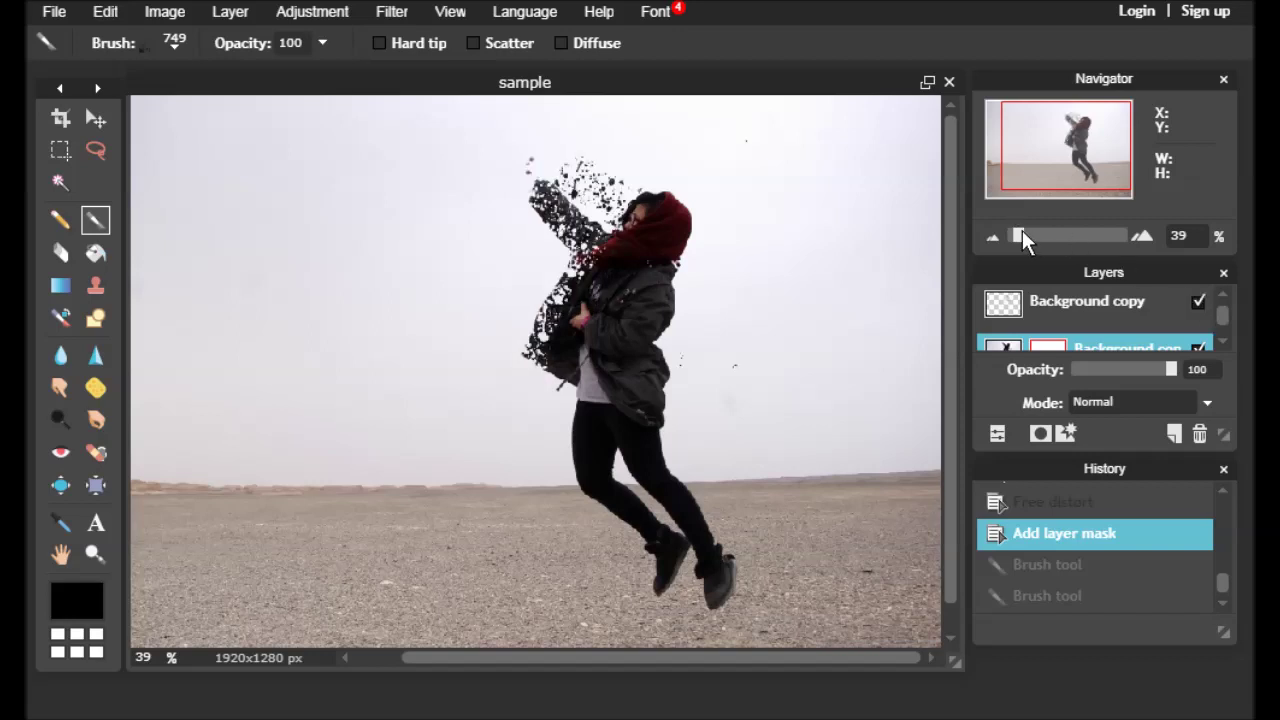
drag(1021, 231, 1036, 235)
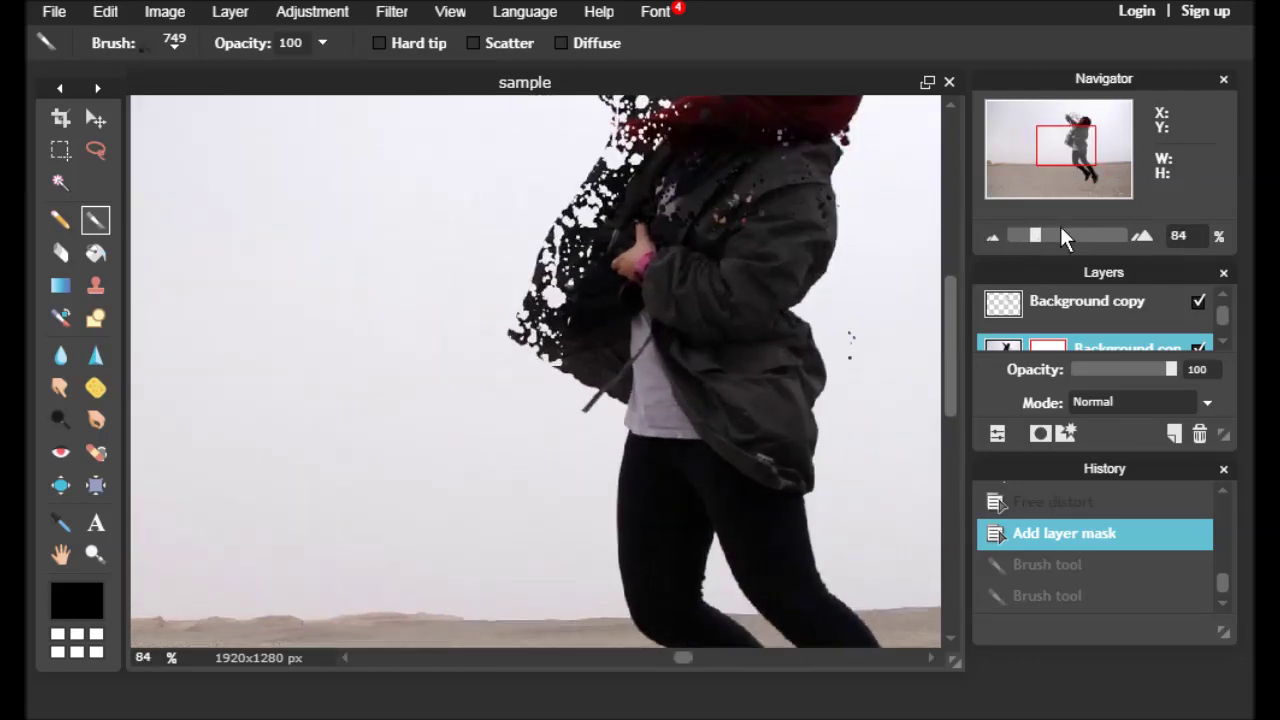
click(1030, 236)
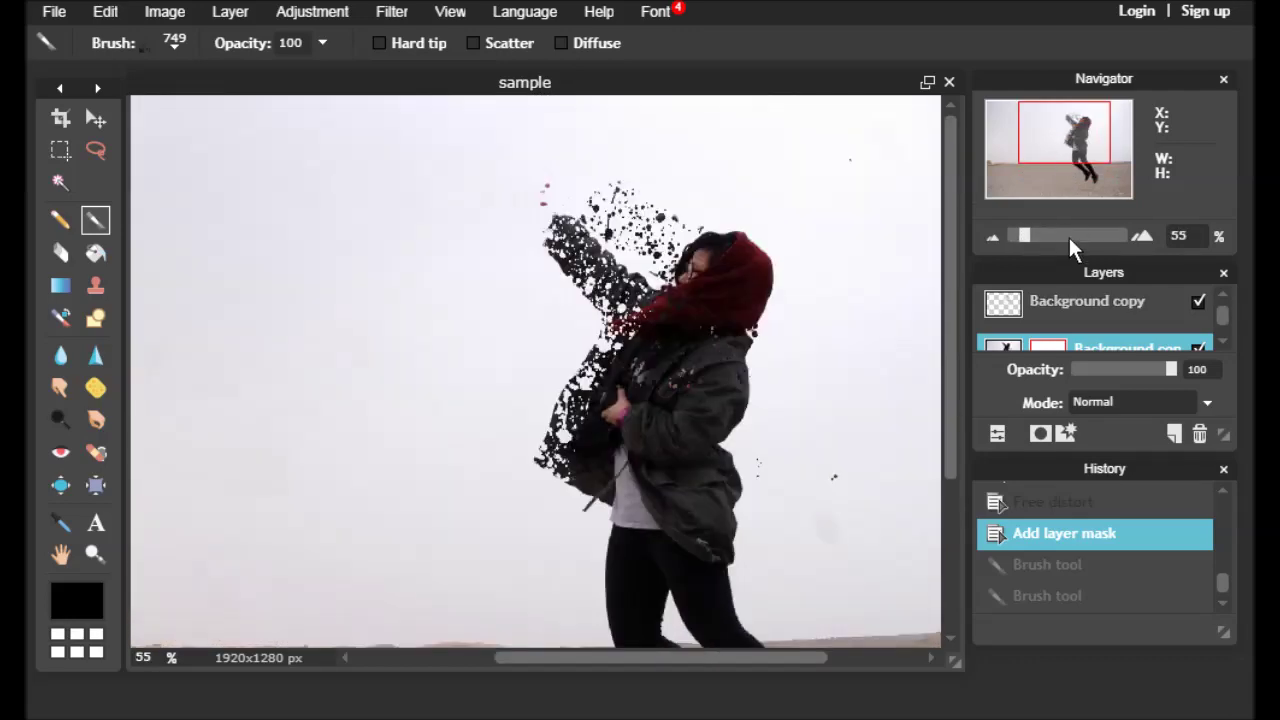
click(1058, 125)
click(166, 243)
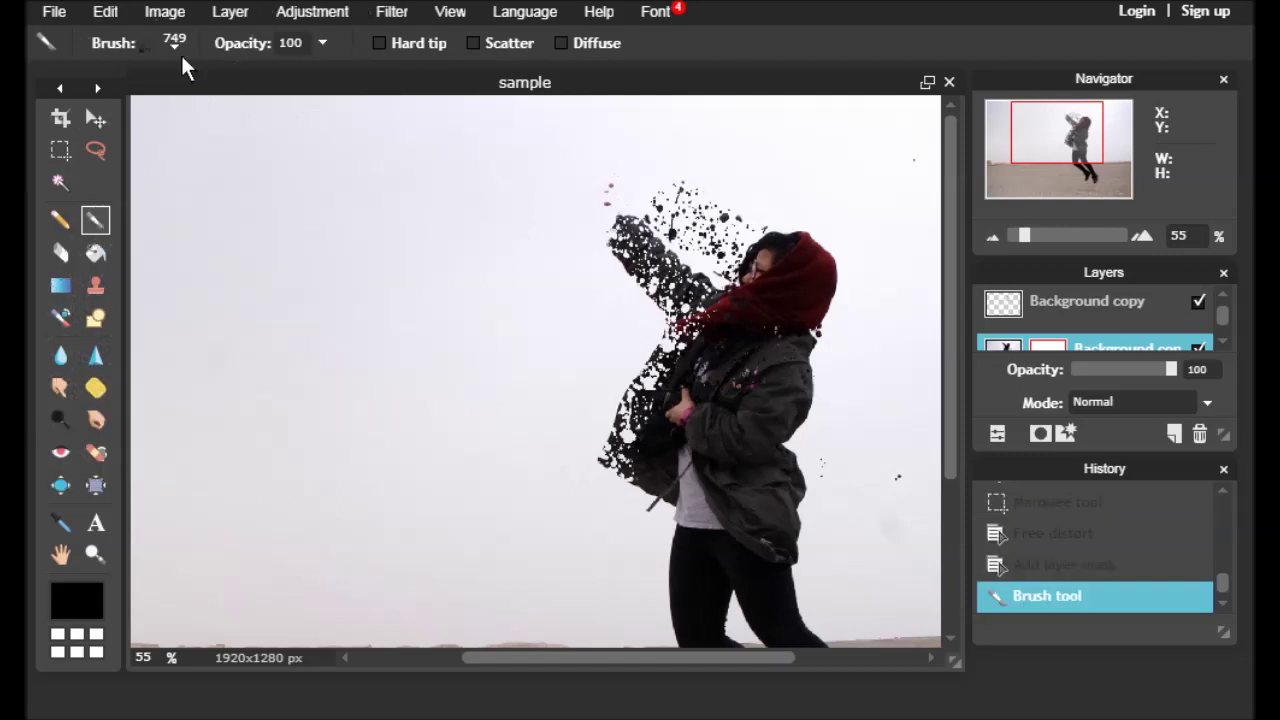
Reveal the displaced hand and sleeve cuff by painting on the layer mask with the hard 200 px brush
click(178, 50)
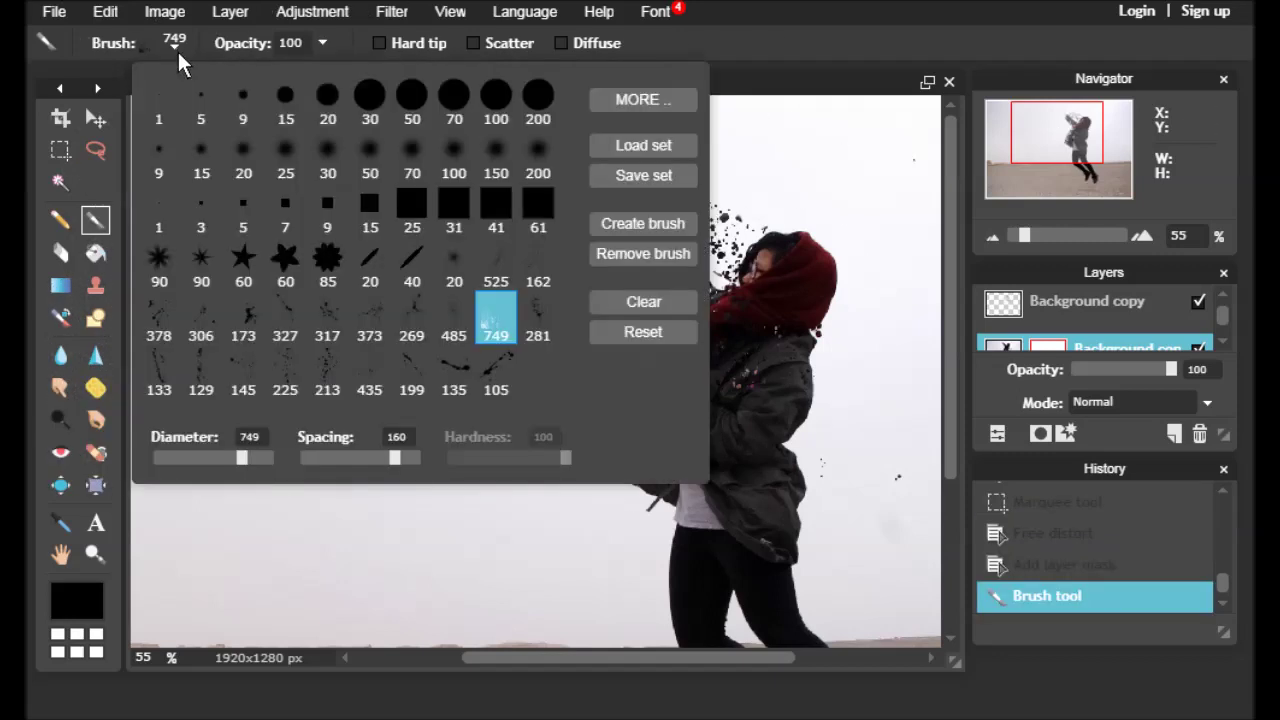
click(369, 96)
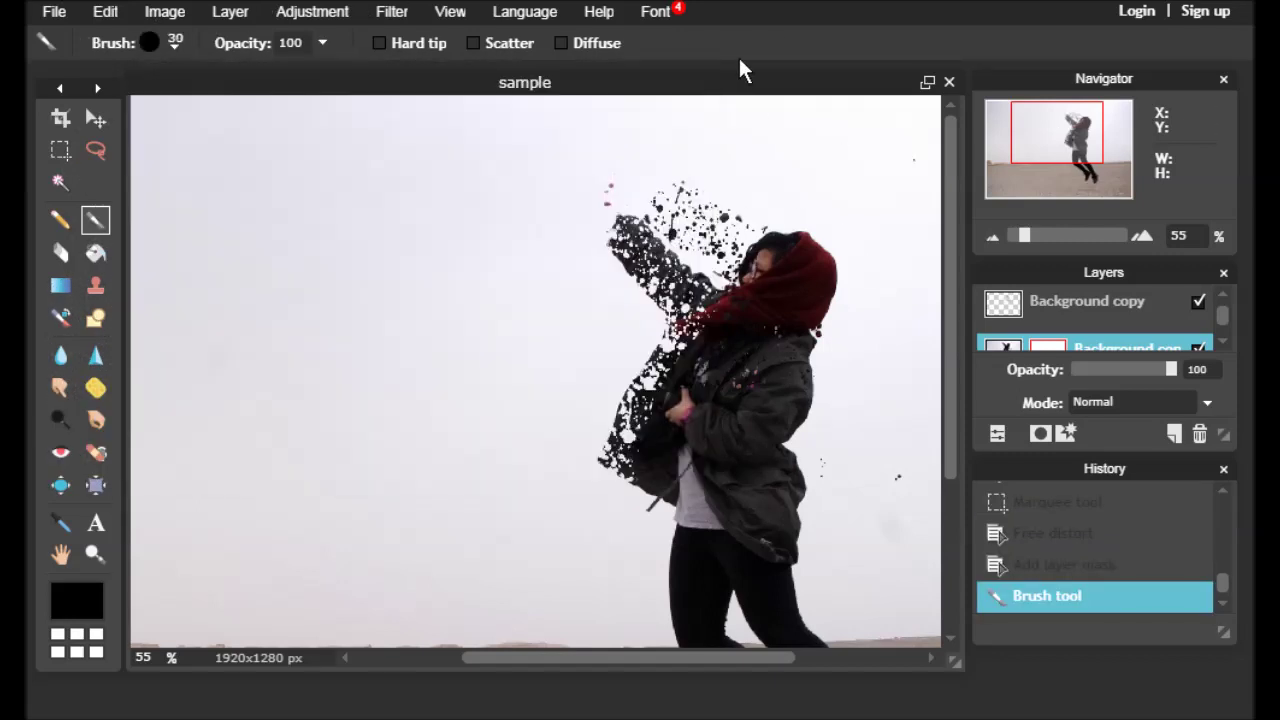
click(176, 48)
click(539, 110)
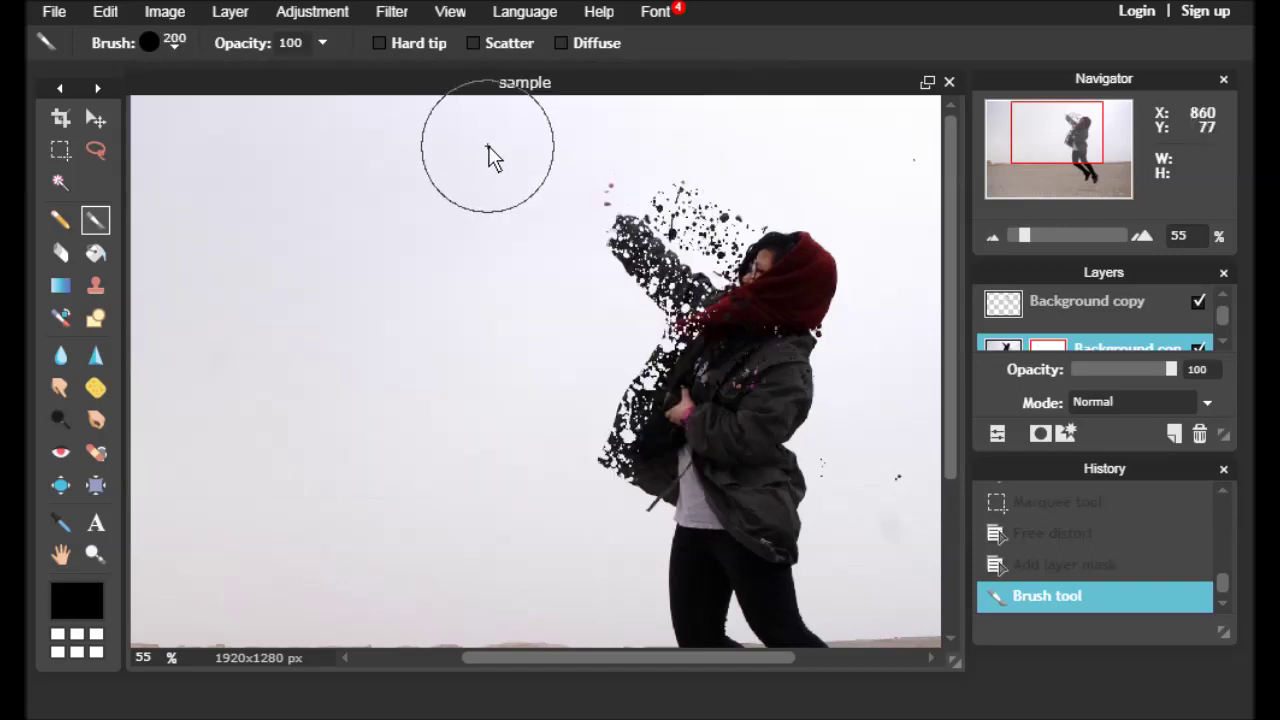
click(488, 152)
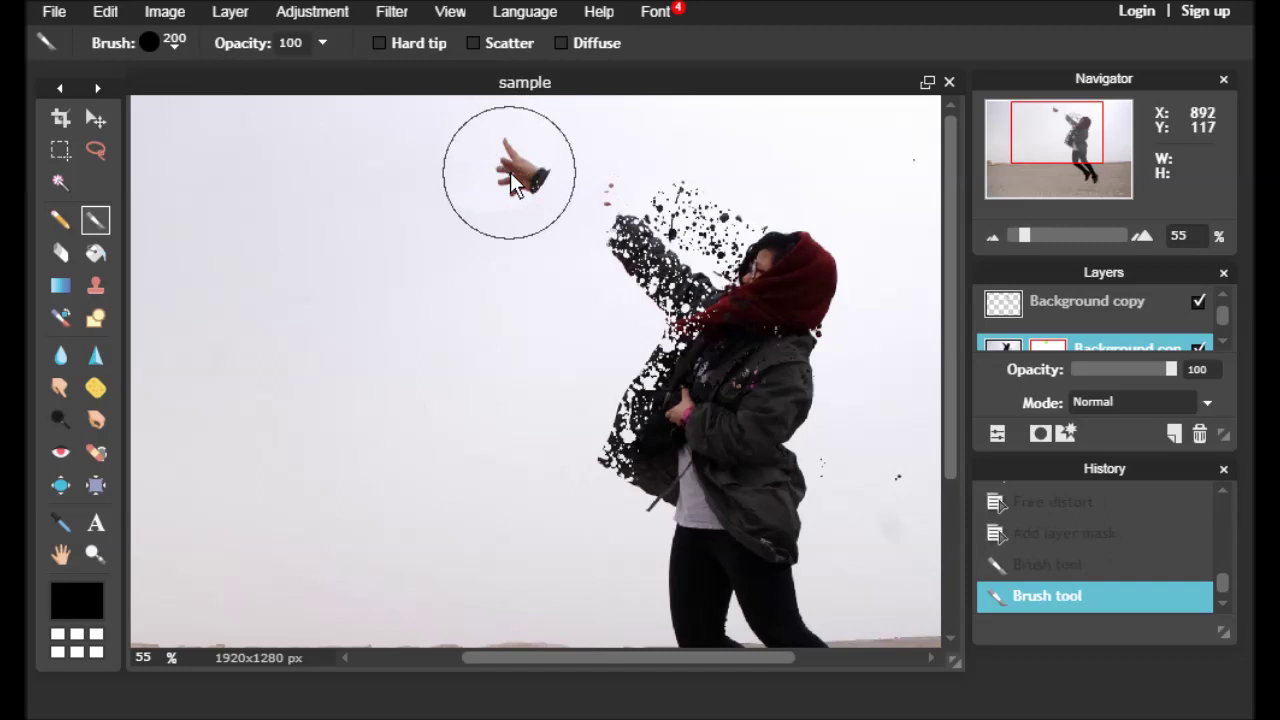
click(515, 165)
click(515, 160)
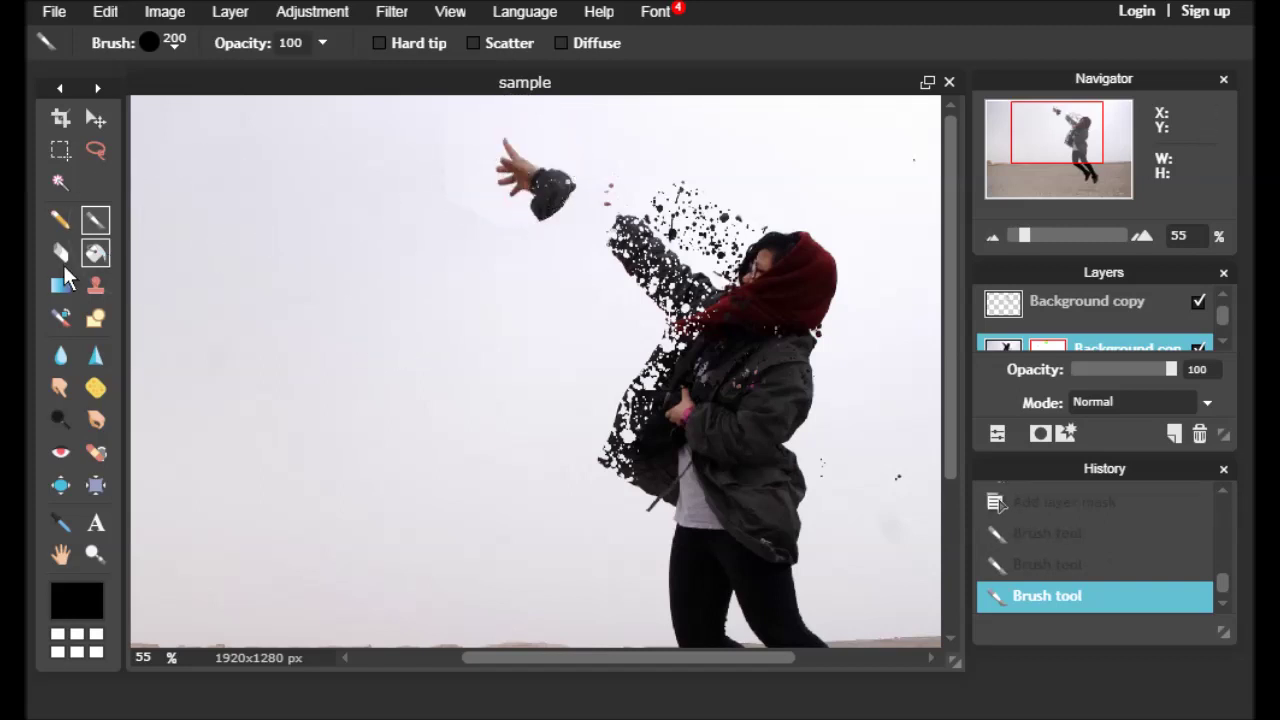
Stamp the 173 px splatter brush on the mask around the lower edge of the displaced sleeve
click(160, 43)
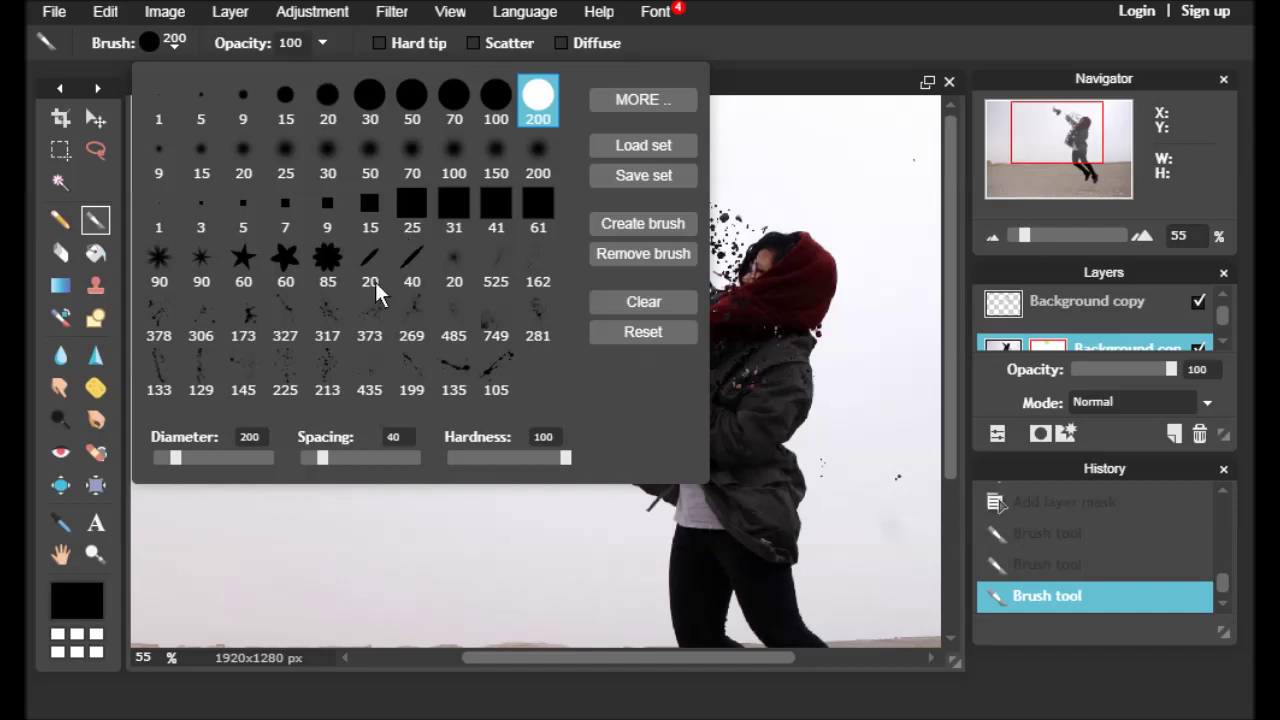
click(261, 318)
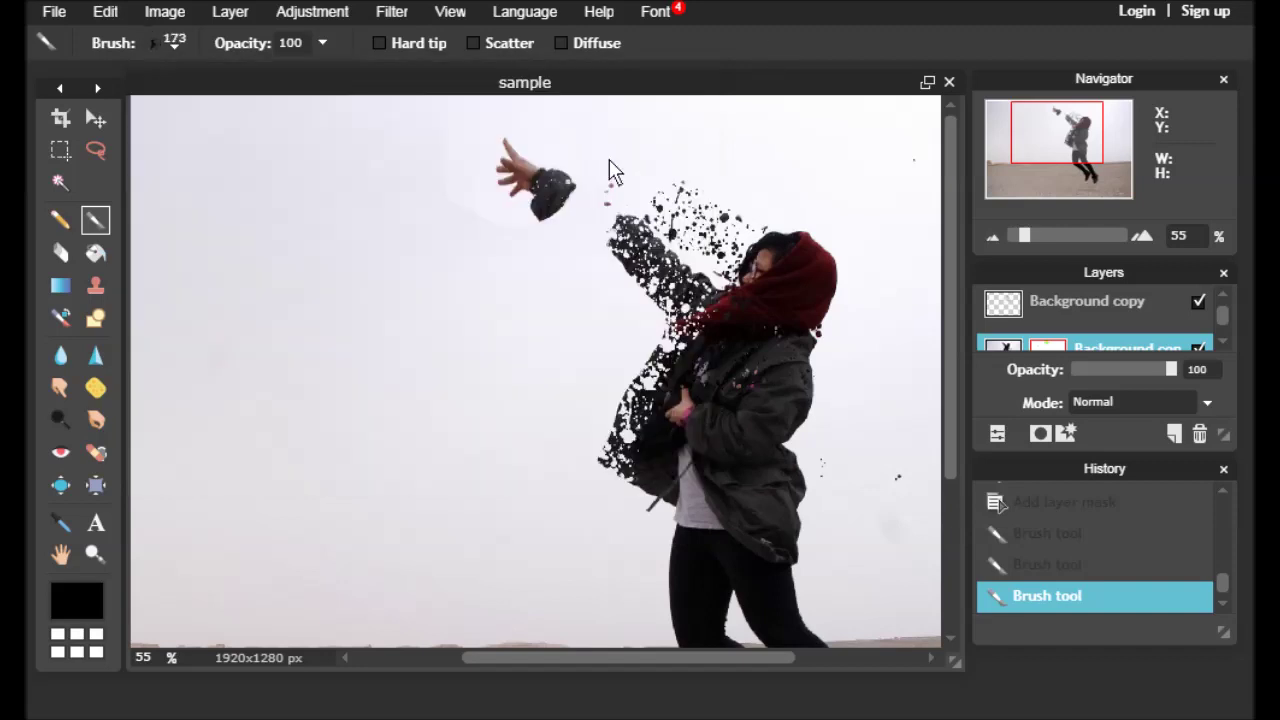
drag(578, 200, 540, 205)
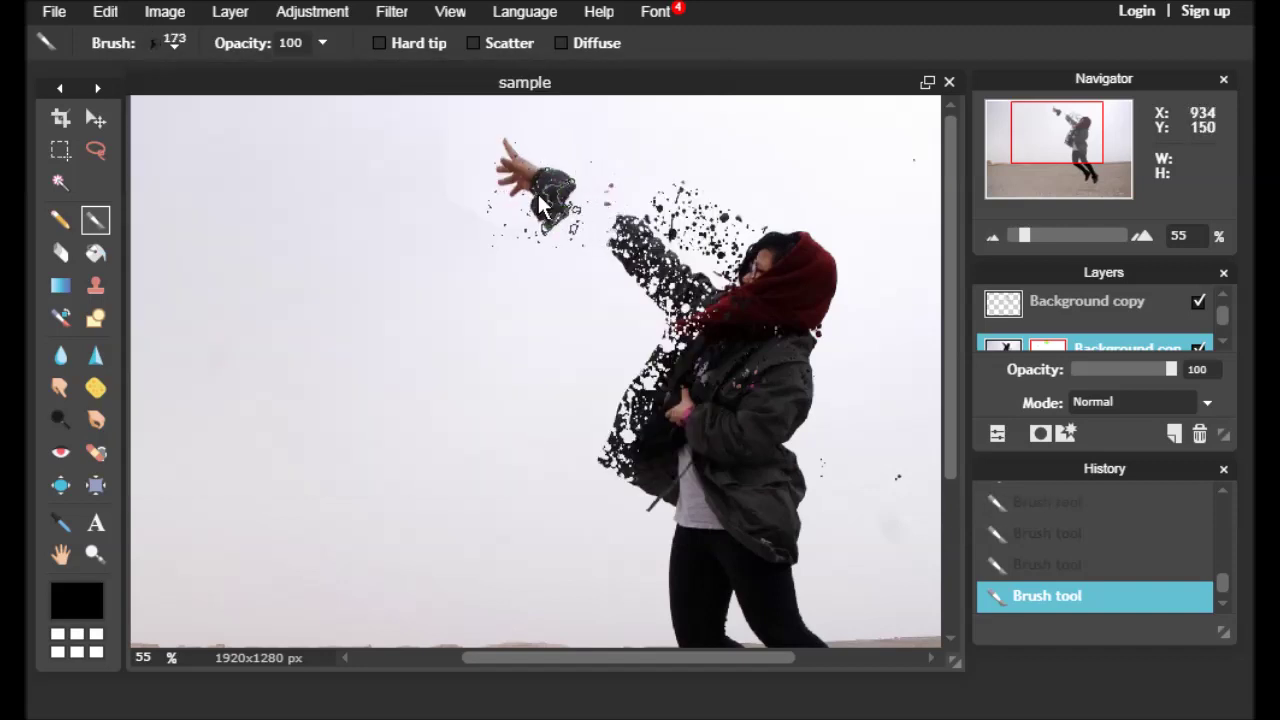
Break up the displaced sleeve behind the hand by erasing on the mask with the 173 px splatter shape
click(62, 252)
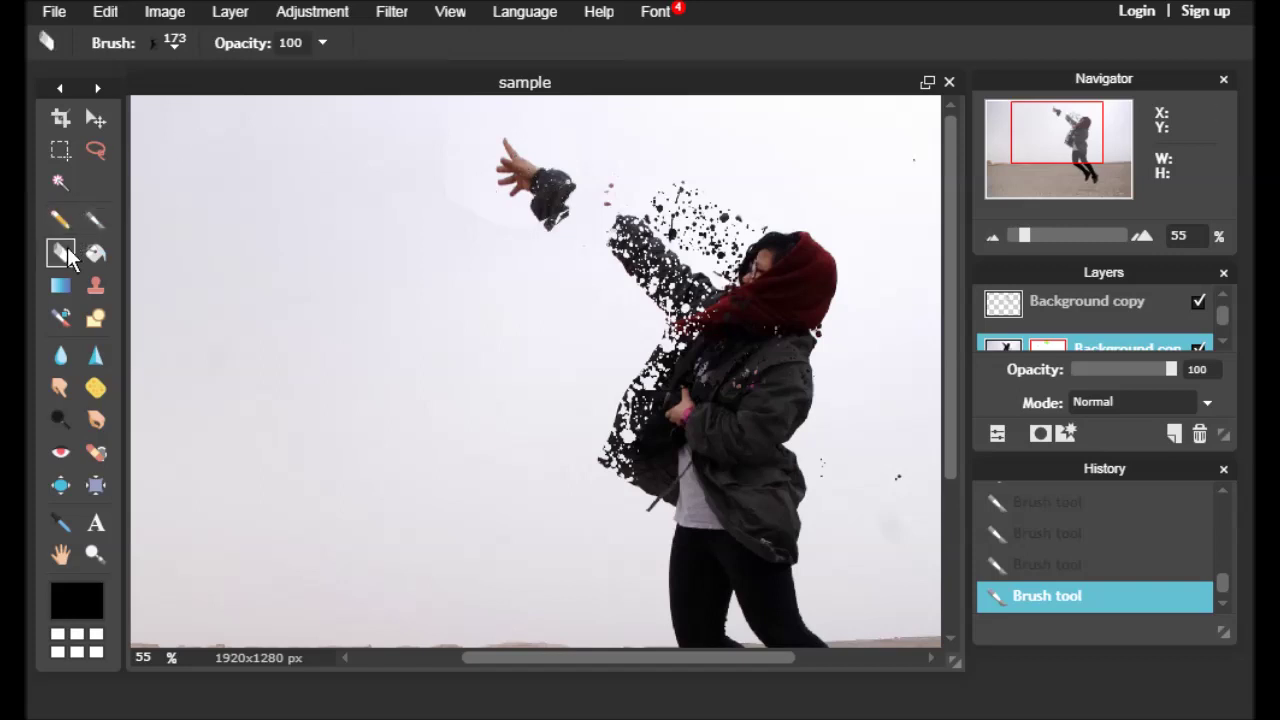
click(543, 205)
mouse_move(543, 205)
mouse_down()
mouse_move(551, 197)
mouse_move(543, 205)
mouse_move(524, 186)
mouse_move(538, 230)
mouse_move(550, 184)
mouse_up()
mouse_move(548, 230)
mouse_down()
mouse_move(530, 262)
mouse_move(533, 210)
mouse_up()
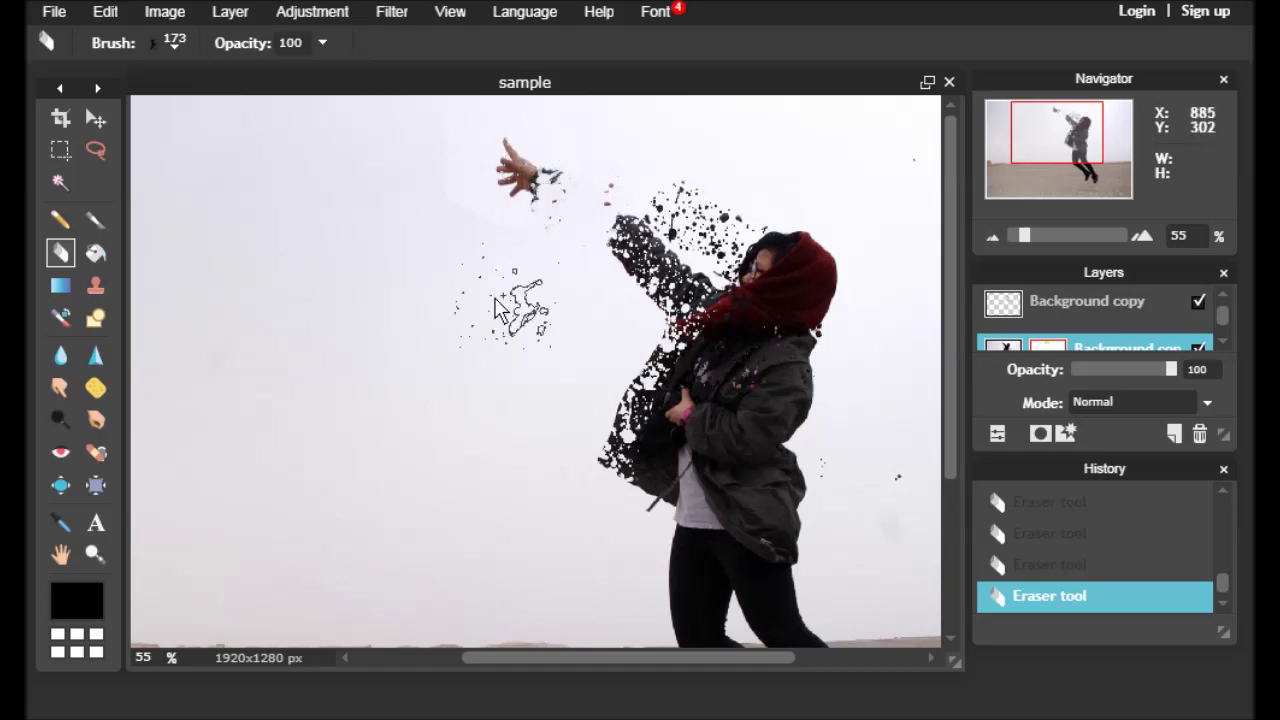
Stamp the 281 px splatter brush on the mask beside the coat's lower front hem, undoing the extra stamp
click(95, 219)
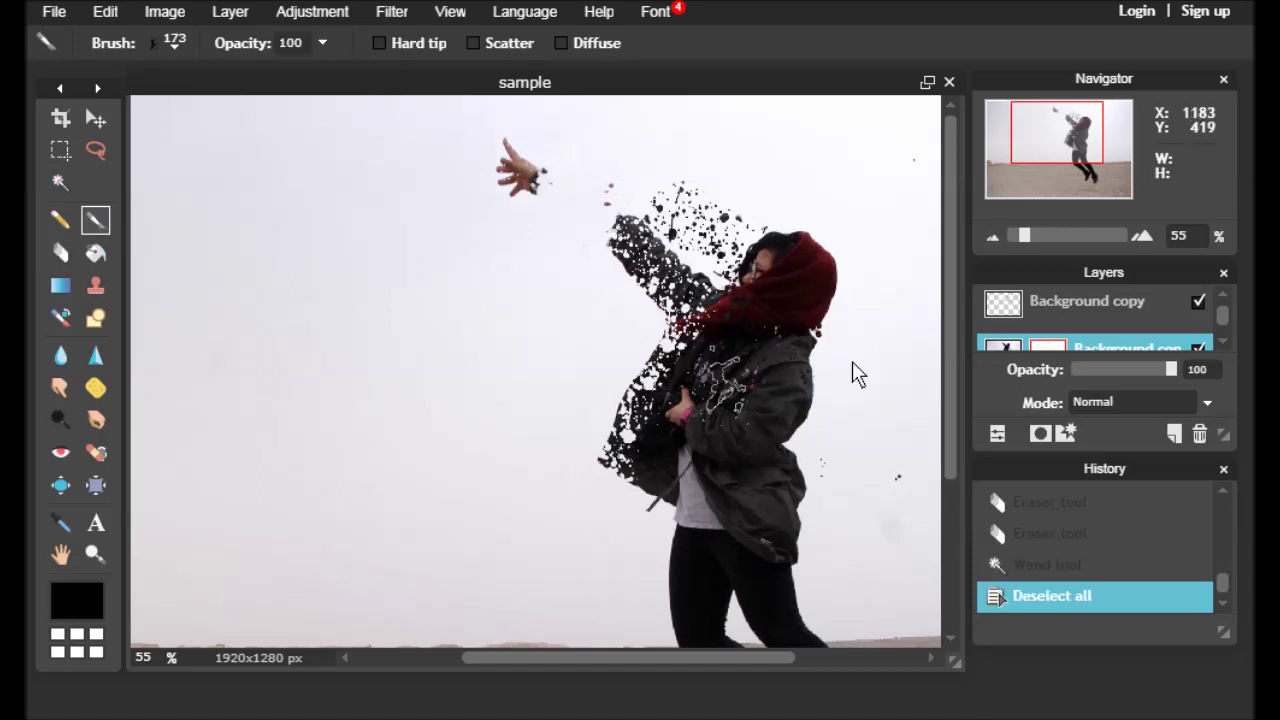
drag(1075, 168, 1080, 175)
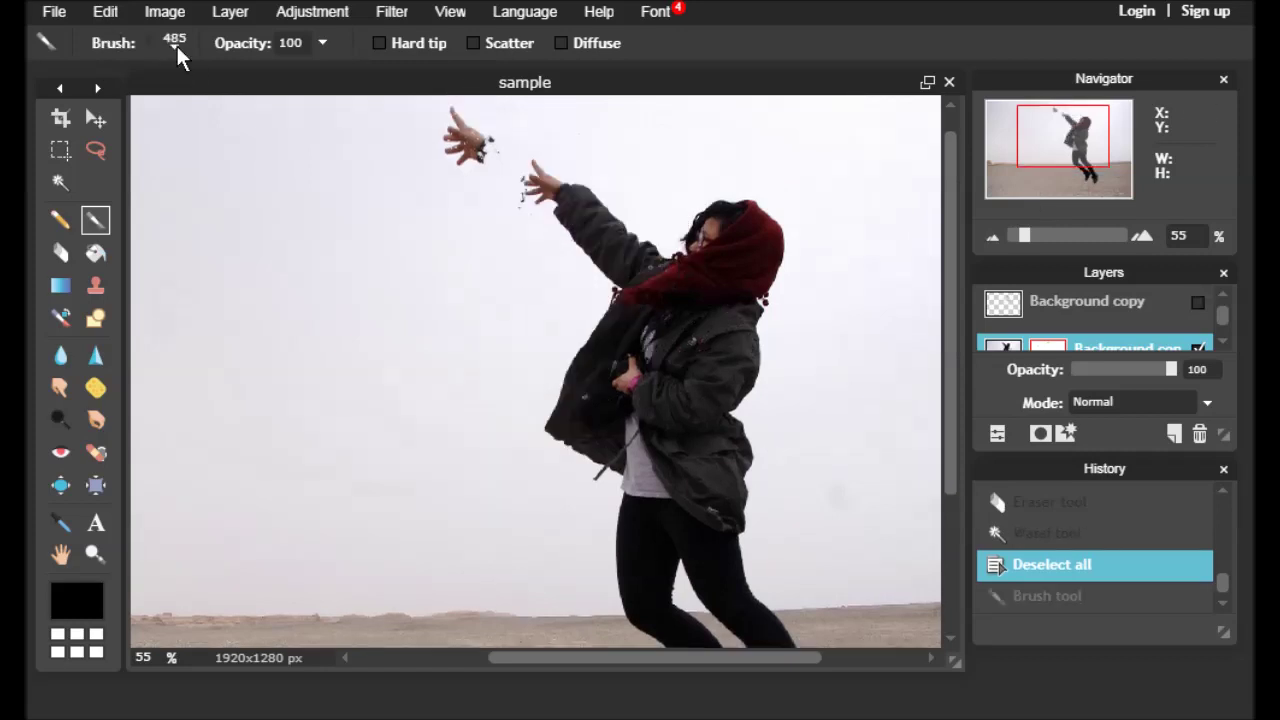
click(176, 42)
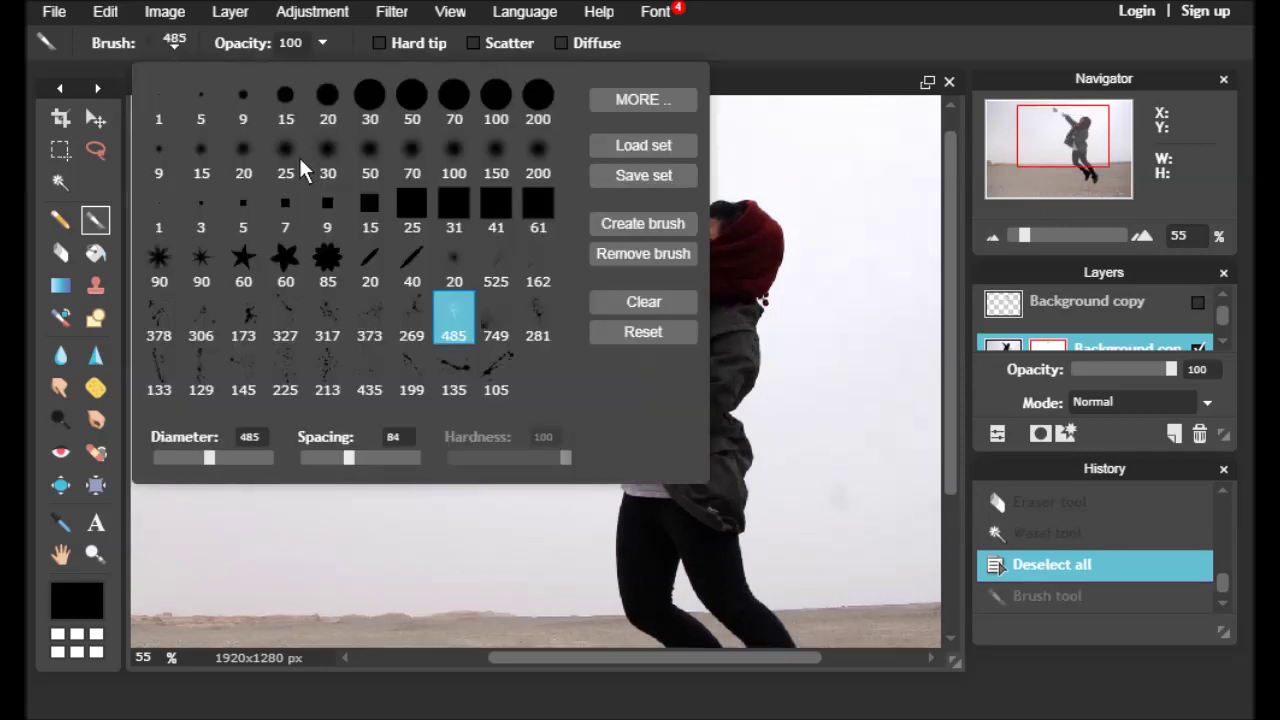
click(528, 318)
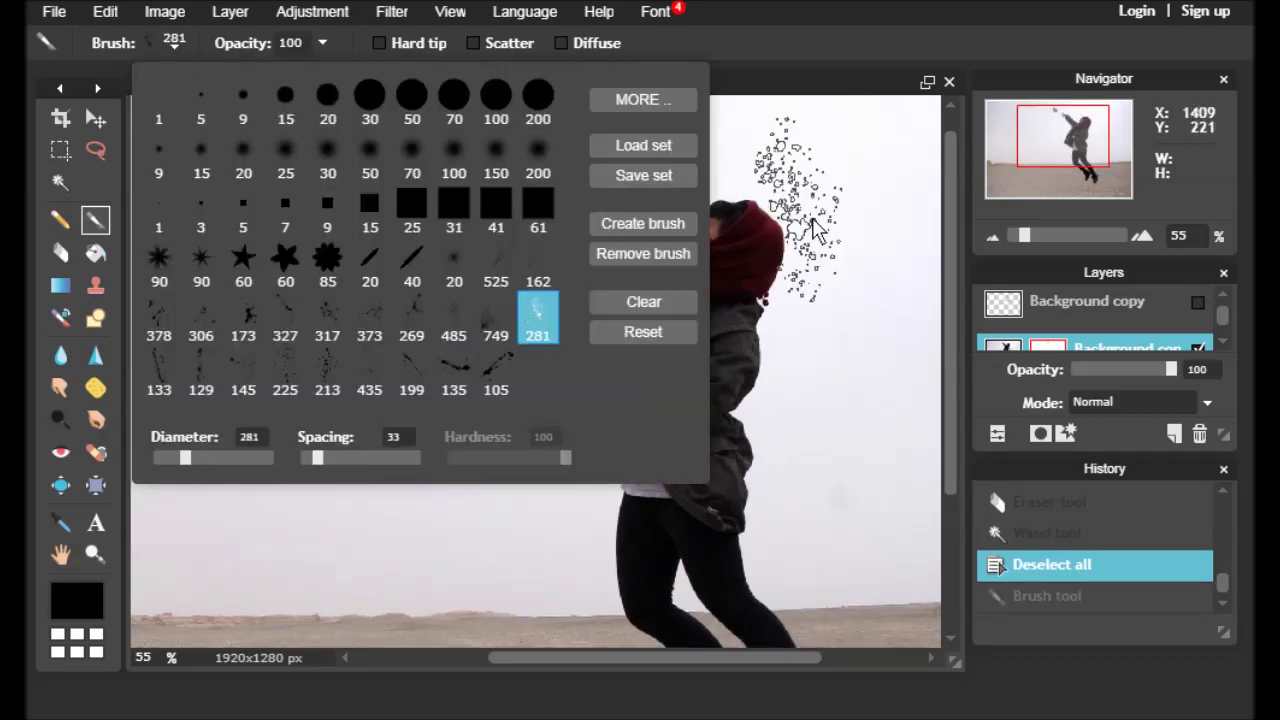
click(818, 10)
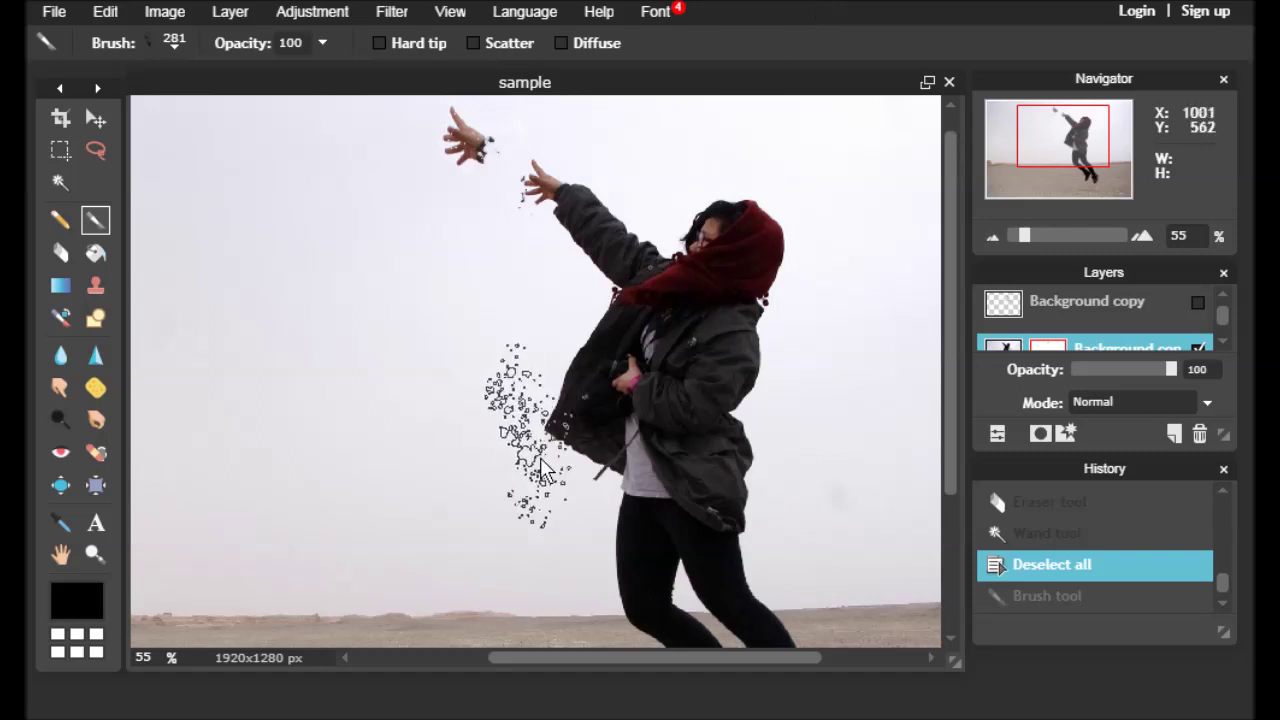
click(557, 515)
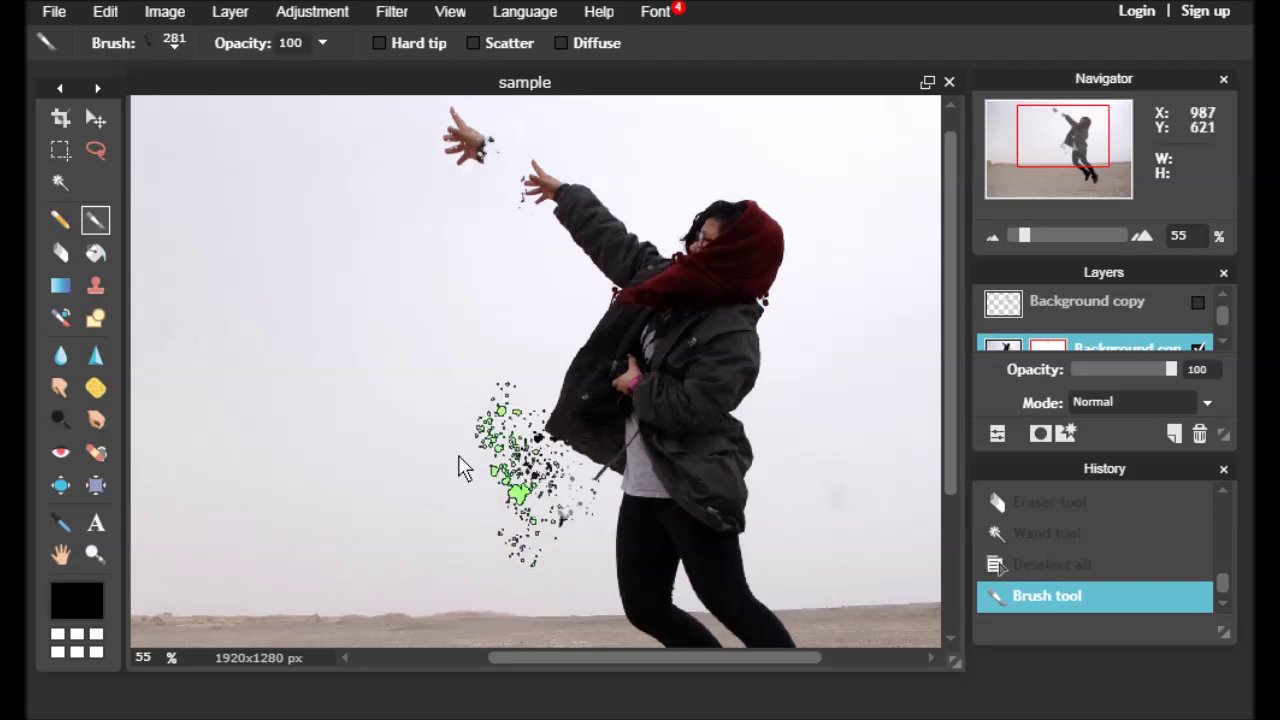
click(528, 462)
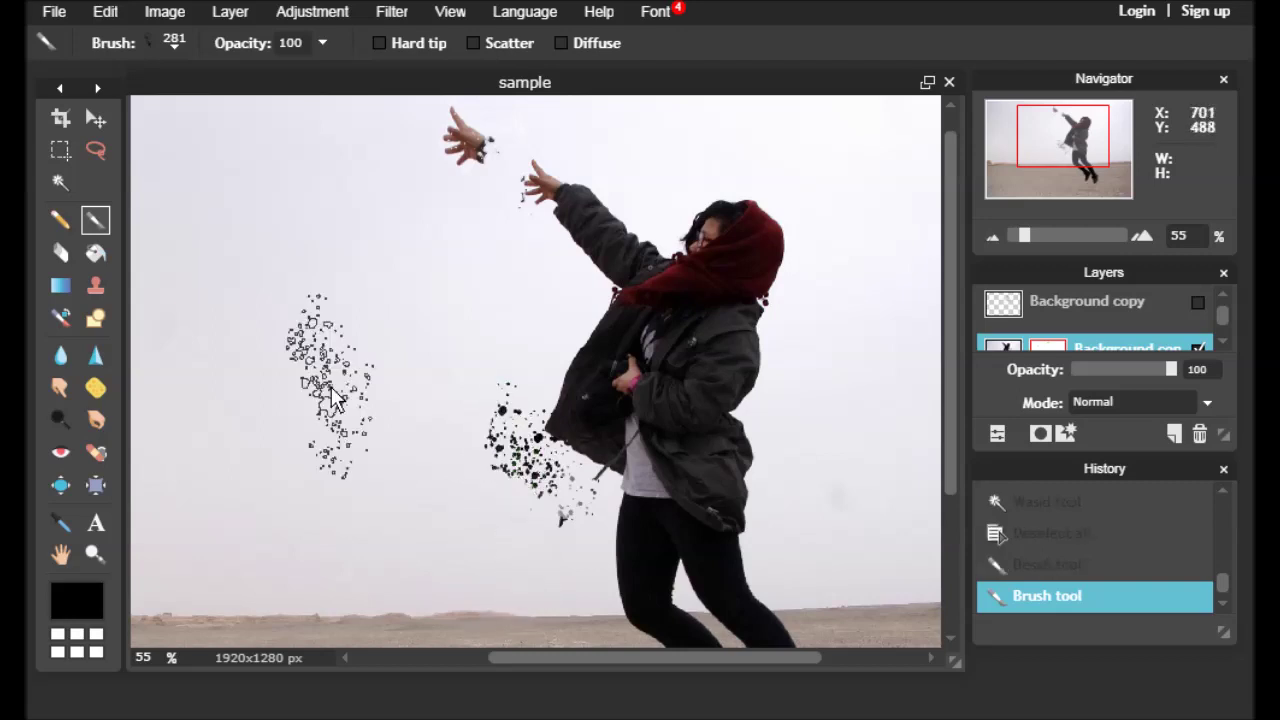
click(1095, 564)
Stamp the 213 px splatter brush on the mask beside the coat's open front edge
click(176, 44)
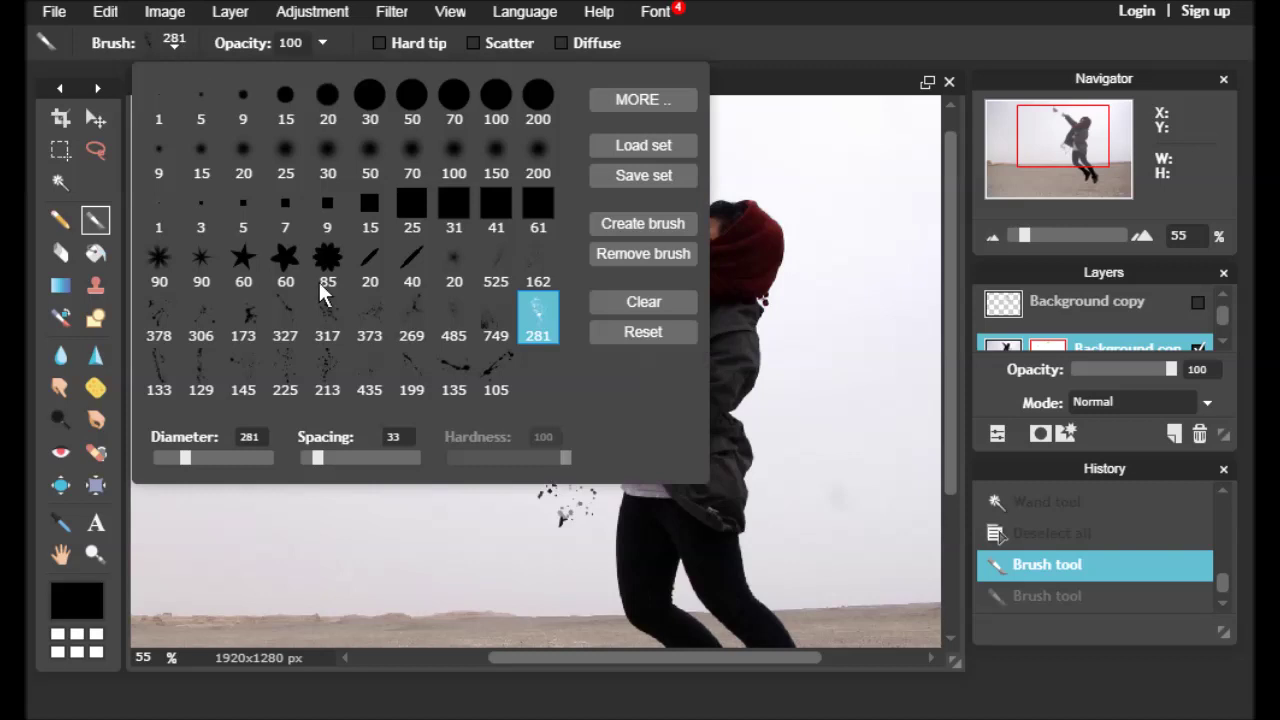
click(341, 358)
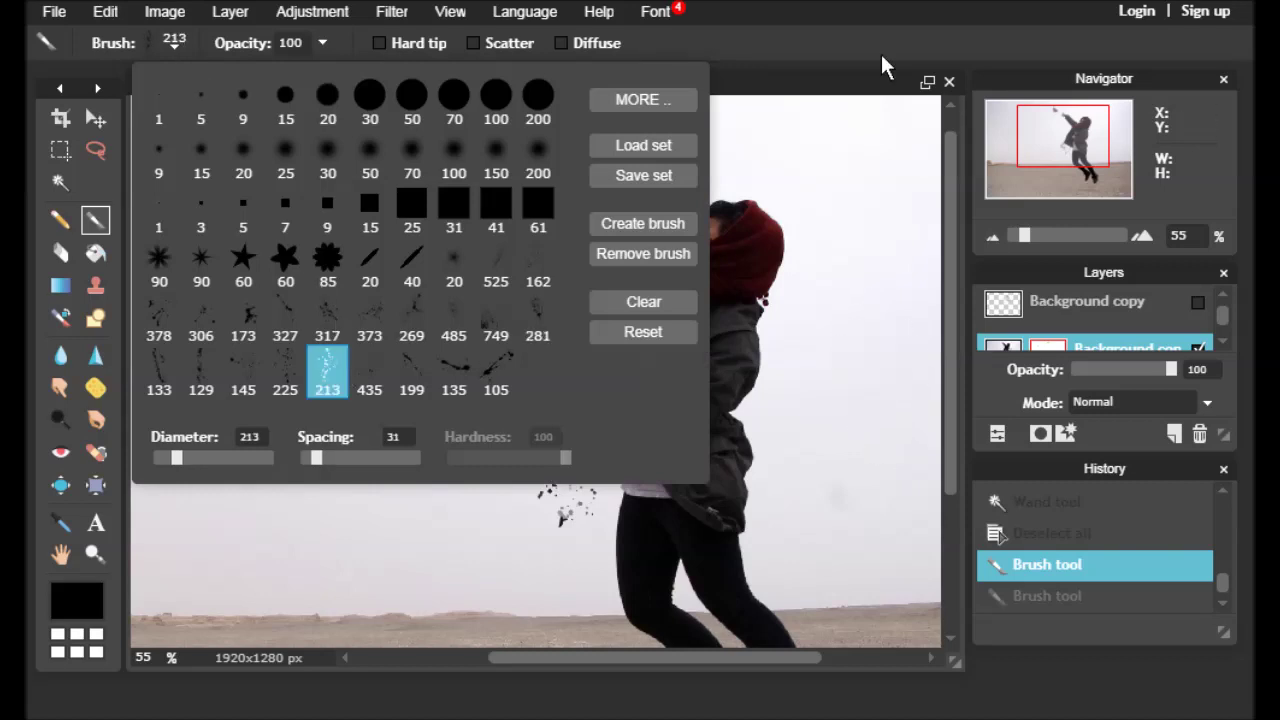
click(527, 378)
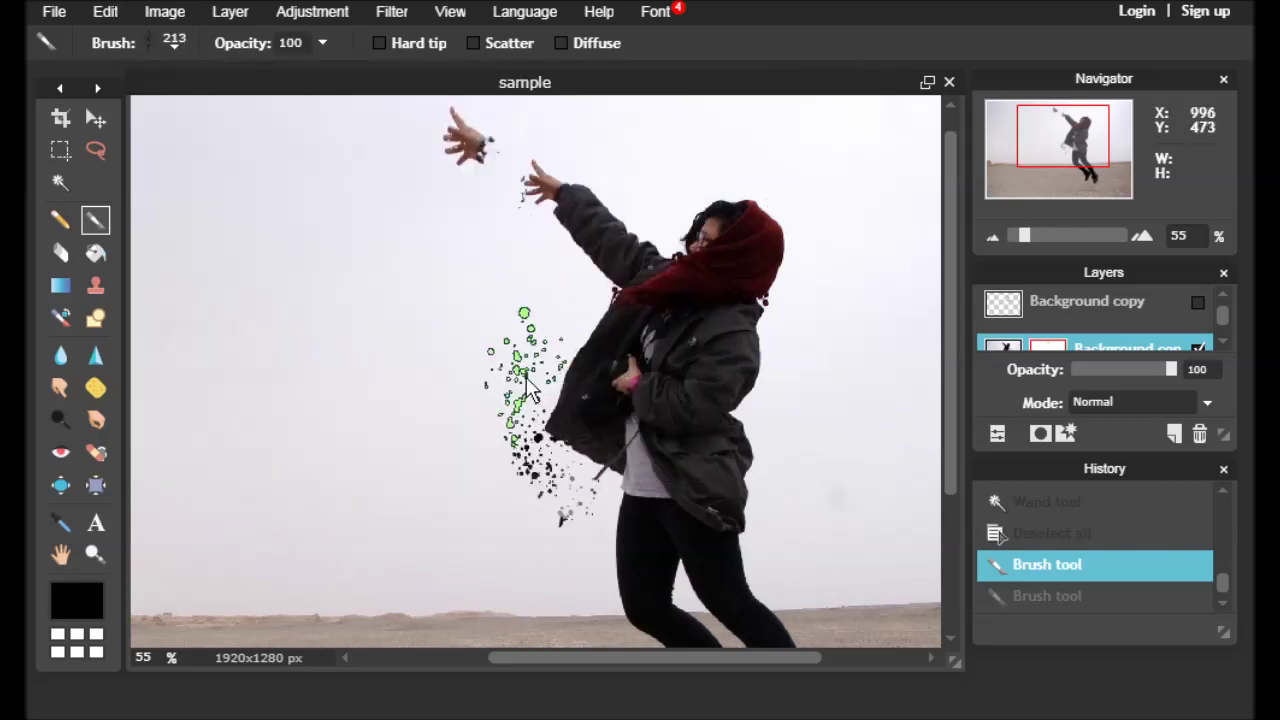
Extend the dispersion beside the coat's open front up to beneath the raised sleeve by stamping the 213 px splatter brush on the mask
drag(527, 388, 562, 334)
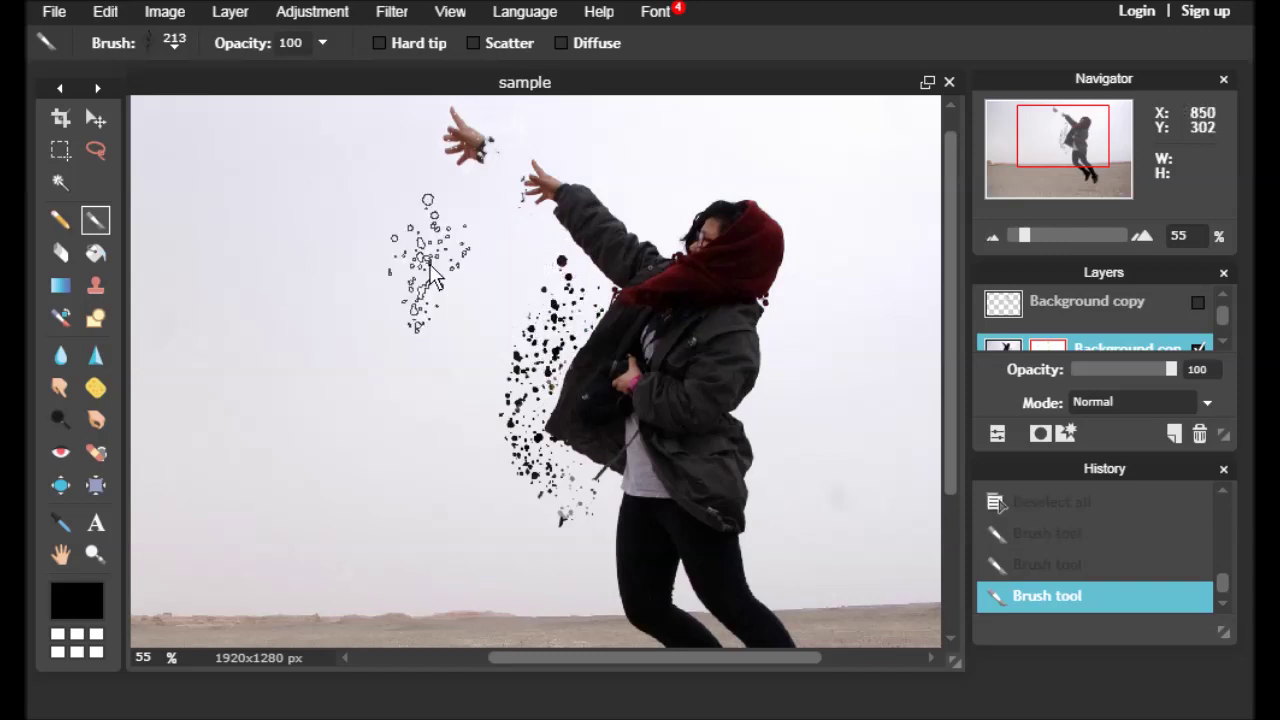
click(575, 306)
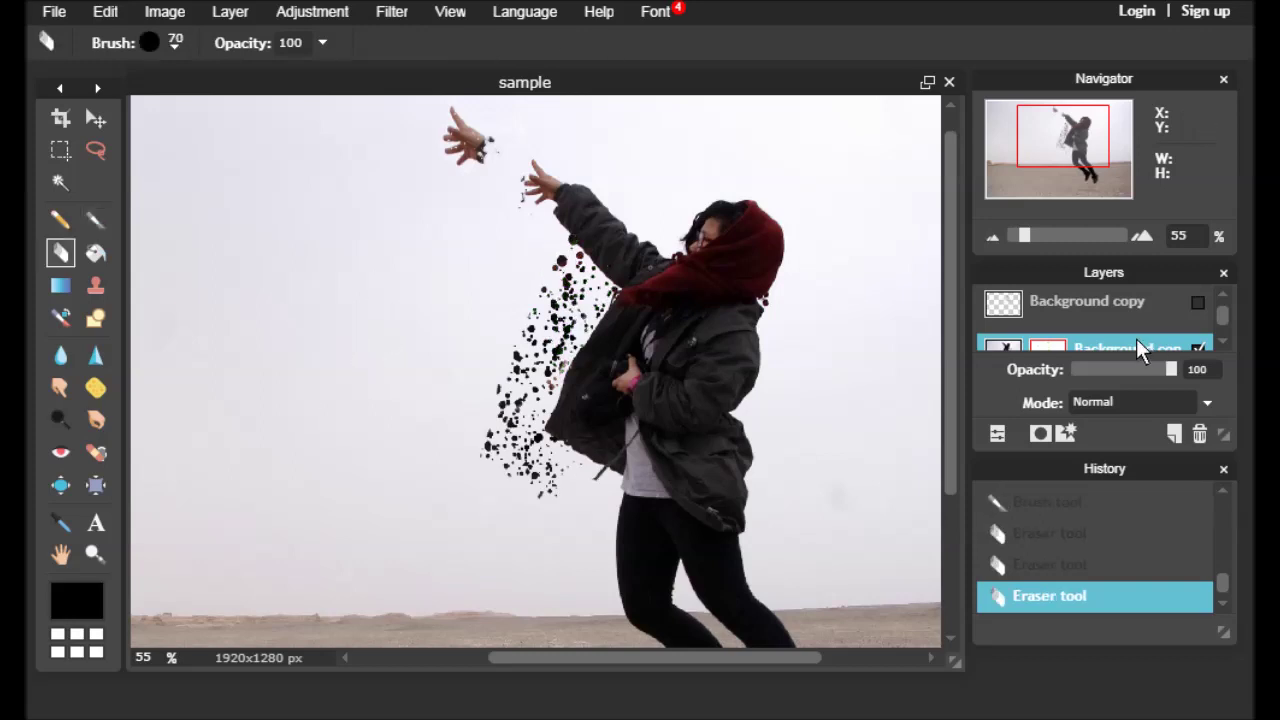
Move the masked distorted layer above the hidden Background copy layer and make Background copy visible
drag(1136, 338, 1134, 300)
click(1195, 341)
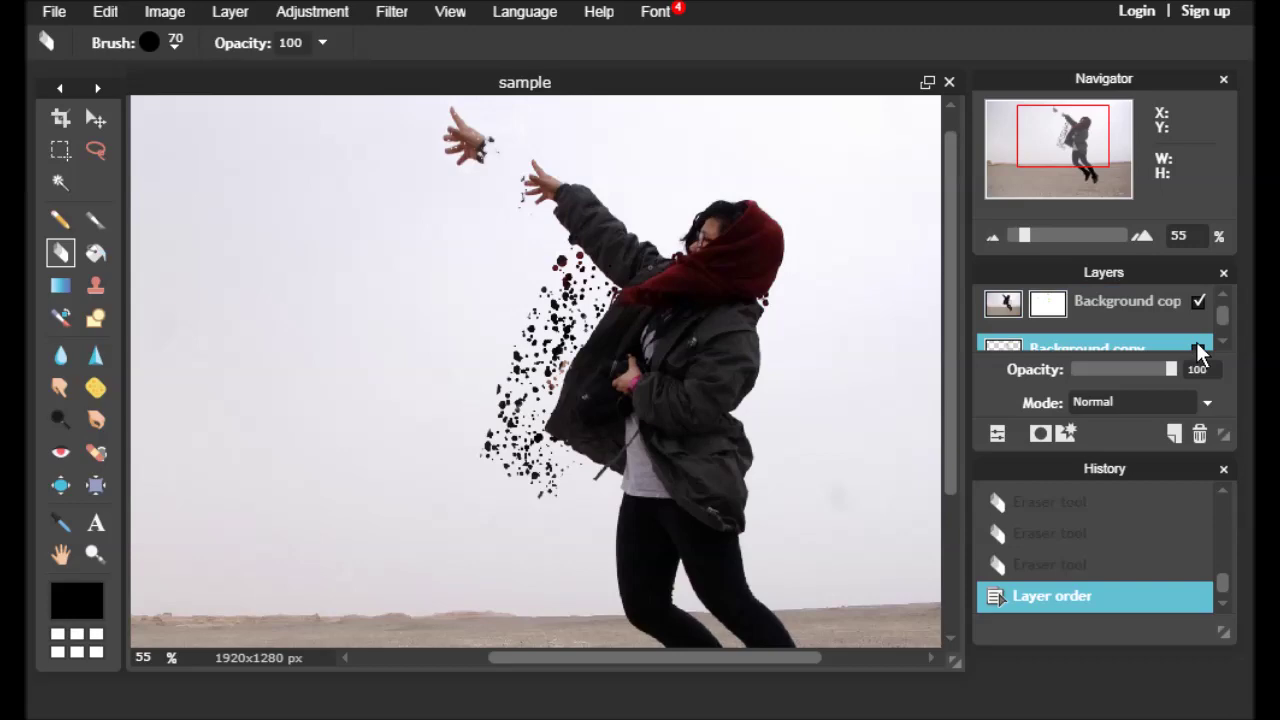
click(1197, 350)
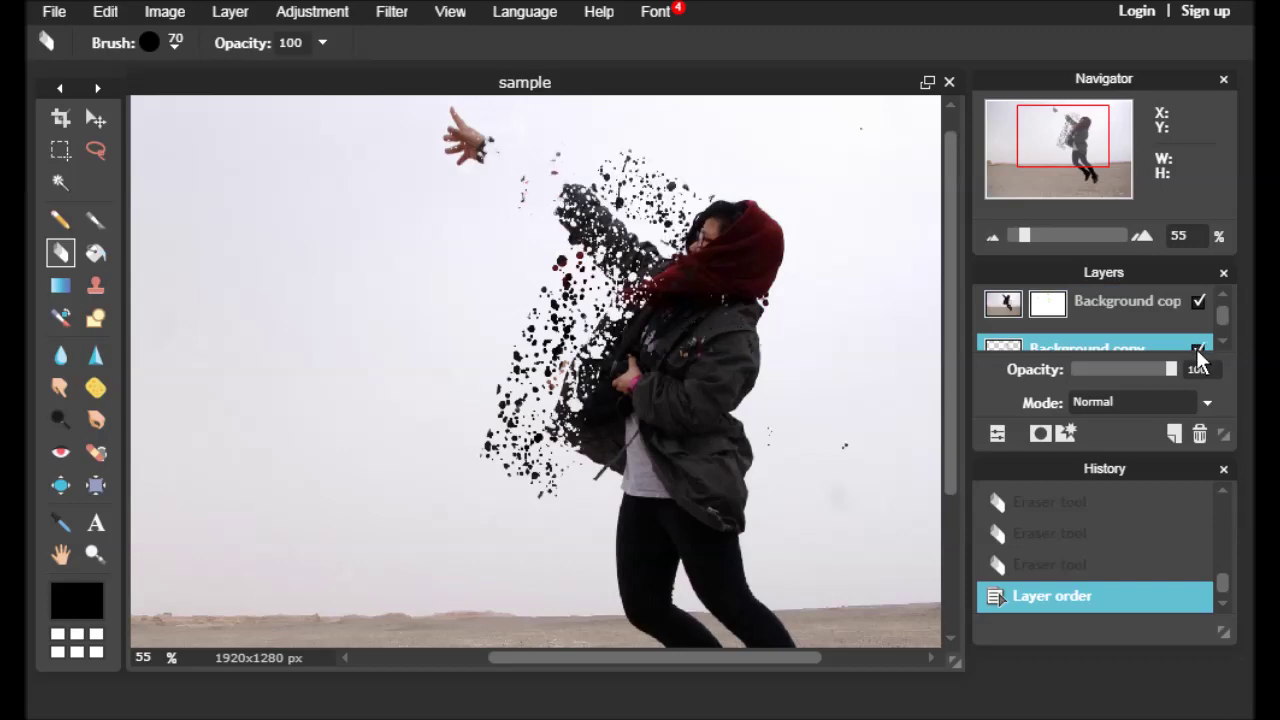
Flatten the Background copy layer and the Background layer into a single image
drag(1022, 236, 1016, 236)
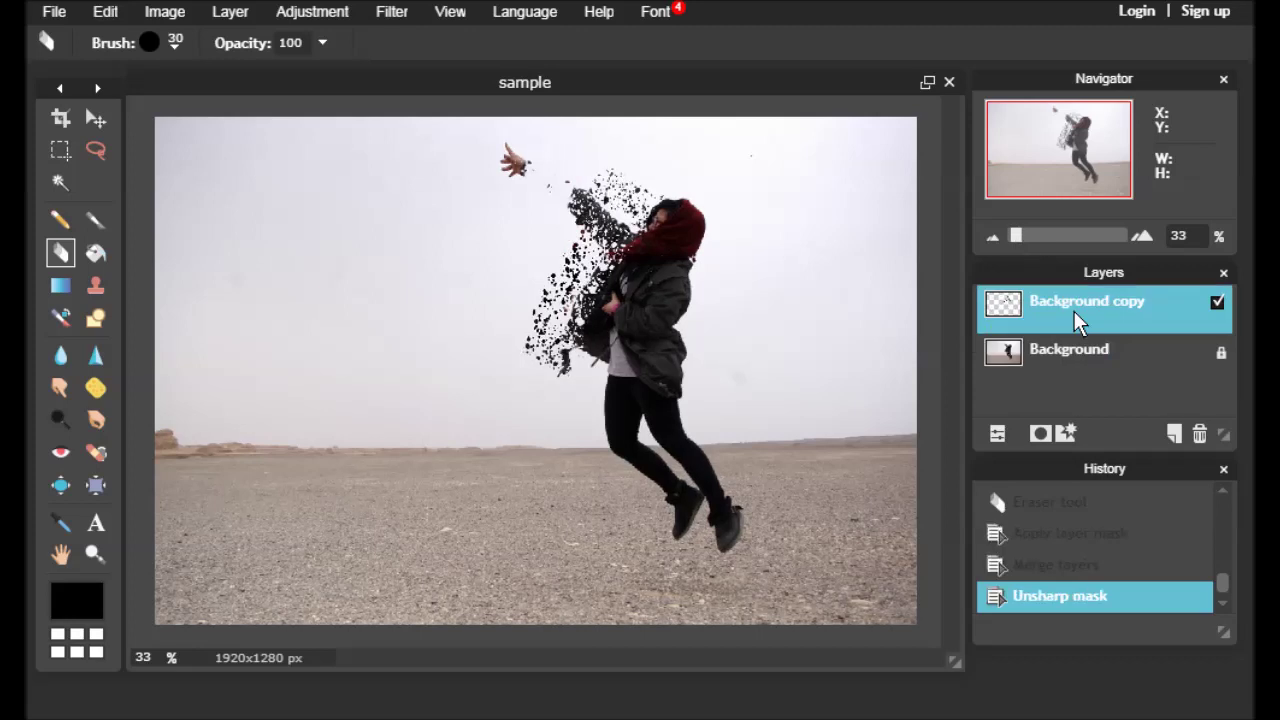
right_click(1074, 311)
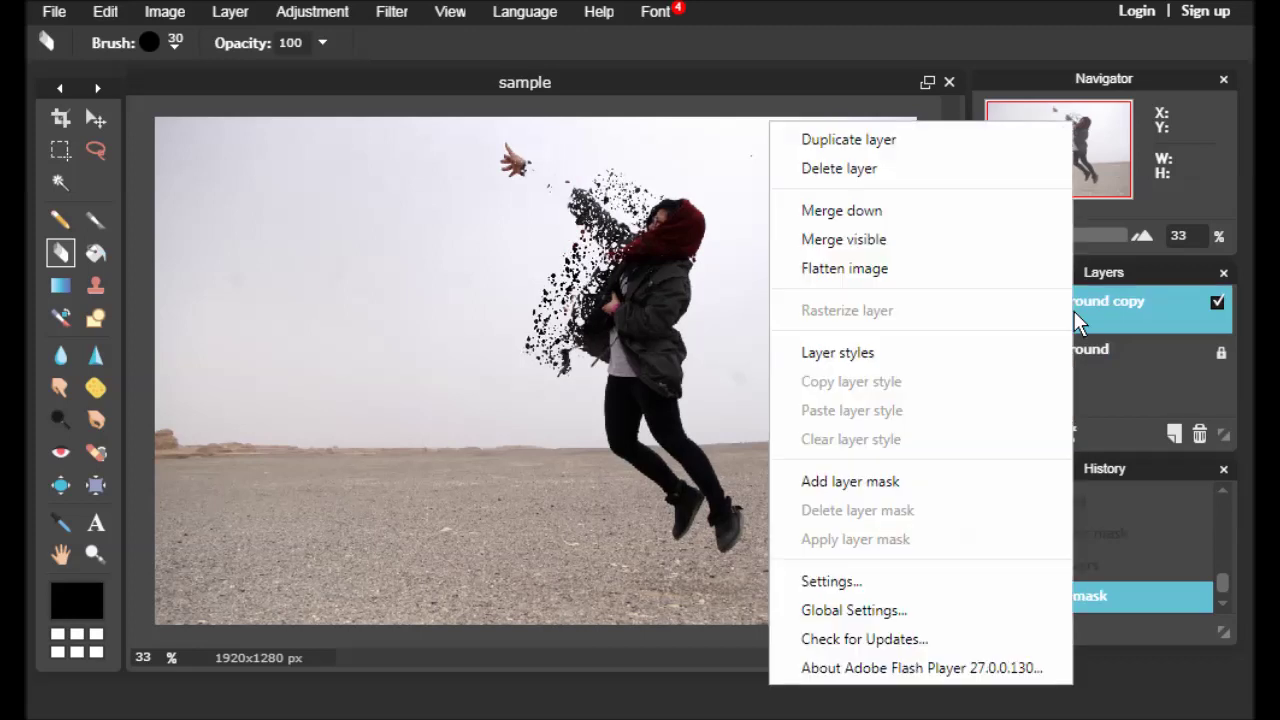
click(846, 274)
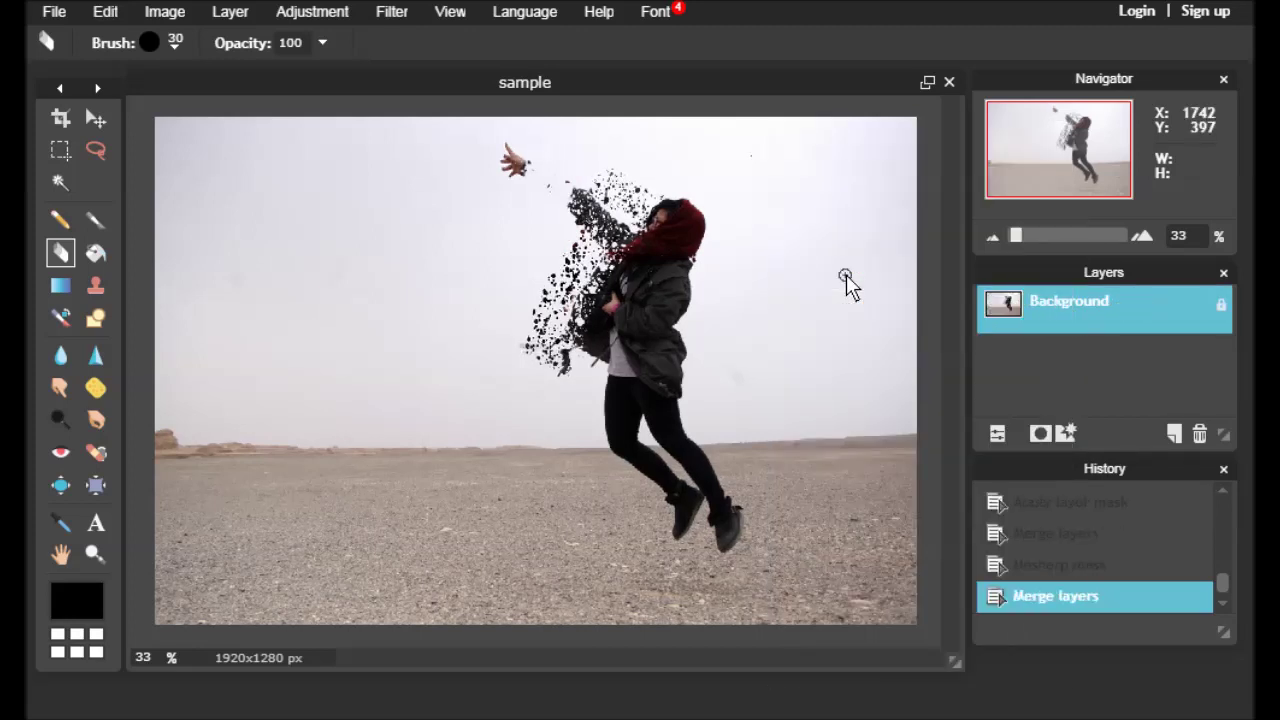